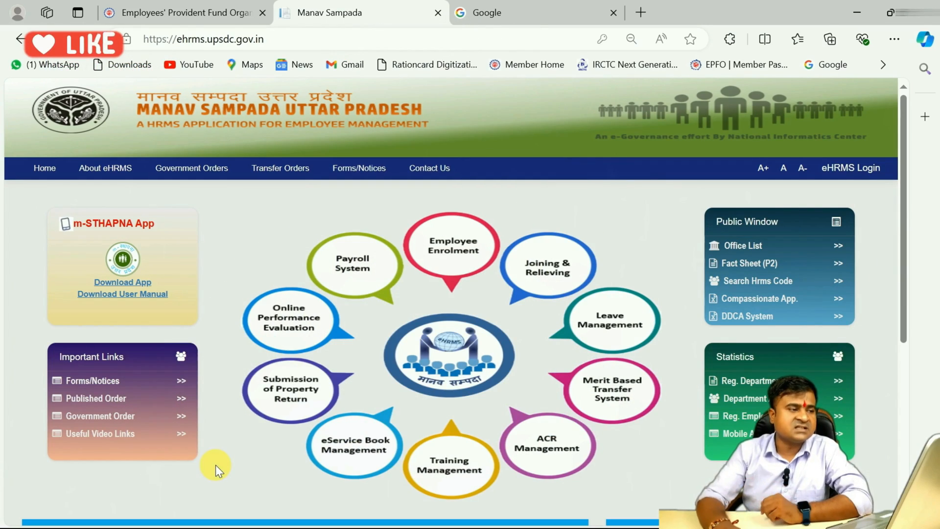
# Search Google for "manav sampada" and open the Manav Sampada site at ehrms.upsdc.gov.in
pyautogui.click(479, 9)
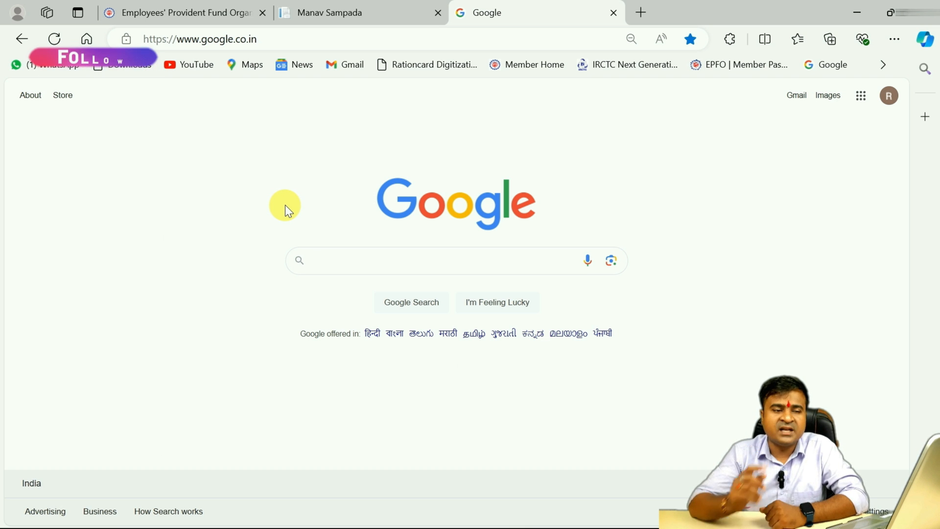
pyautogui.click(336, 267)
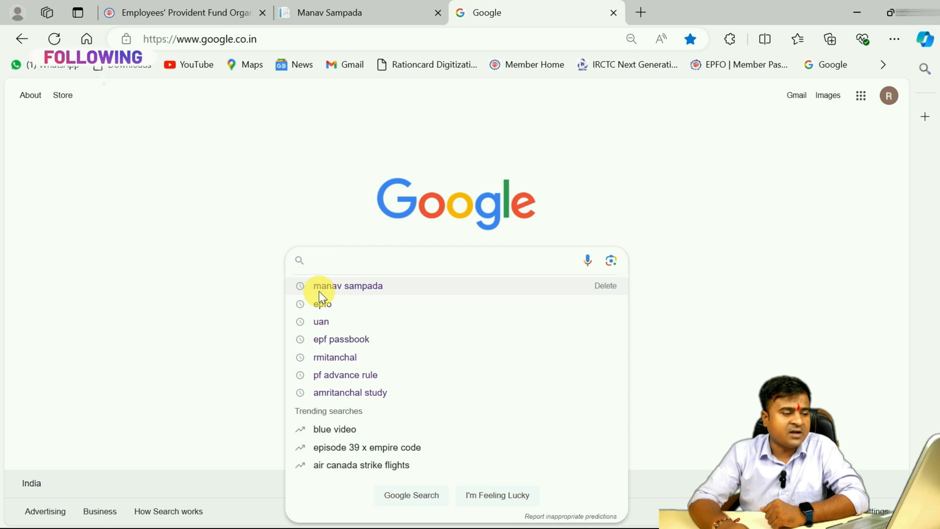
pyautogui.click(341, 289)
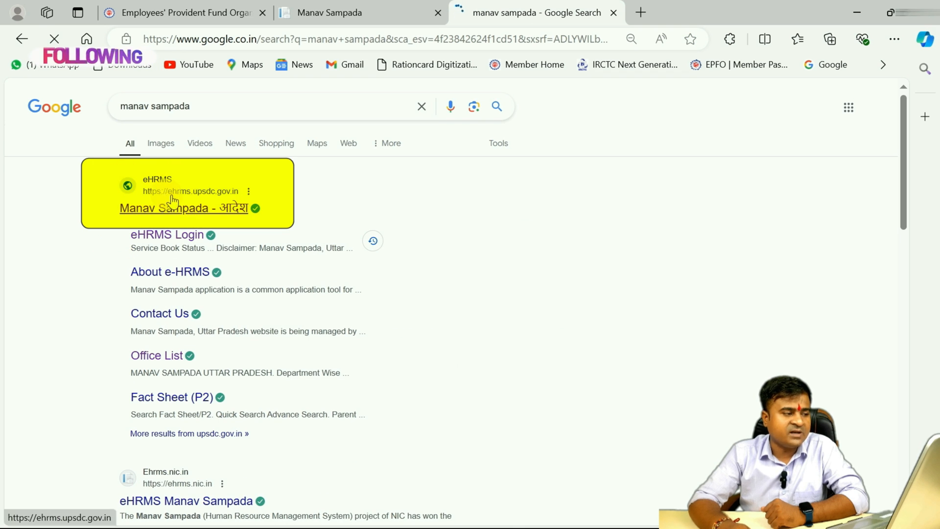
pyautogui.click(194, 210)
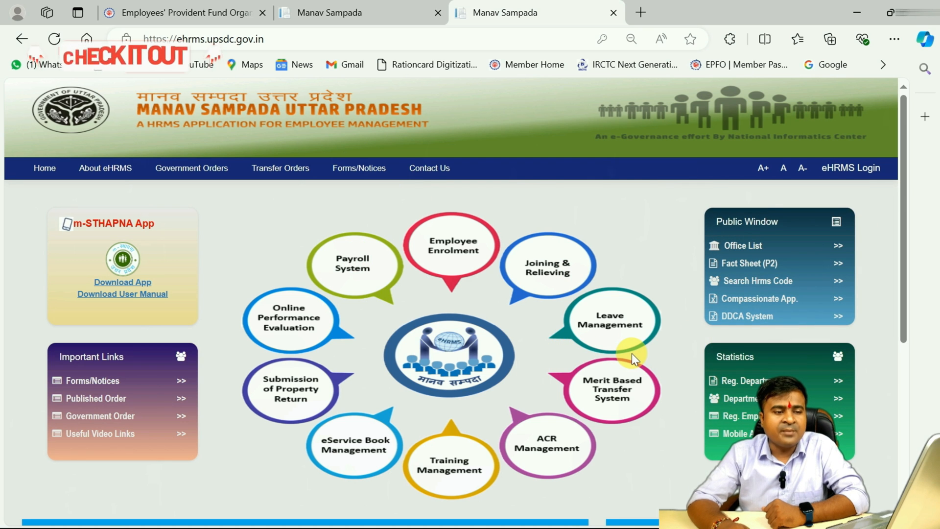
# Open the eHRMS user login form and set the user department to ALL OTHER DEPARTMENTS
pyautogui.click(854, 174)
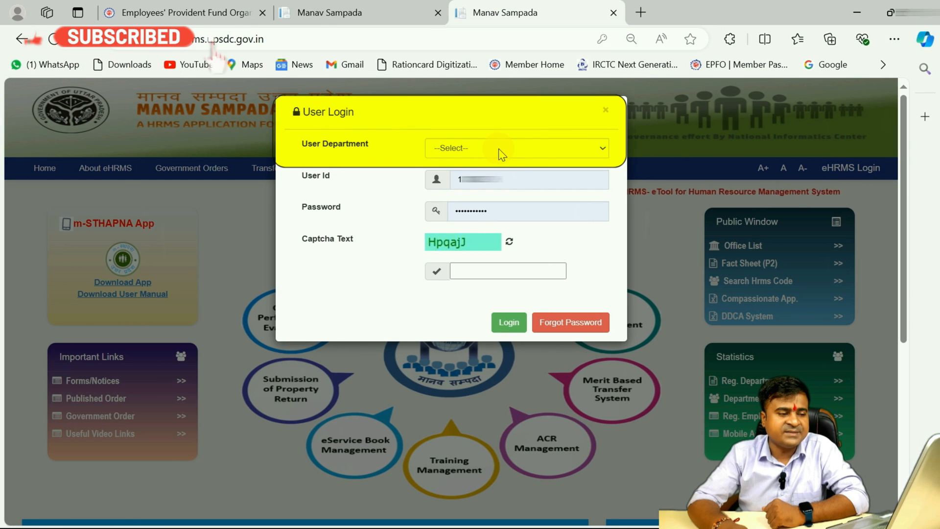
pyautogui.click(583, 148)
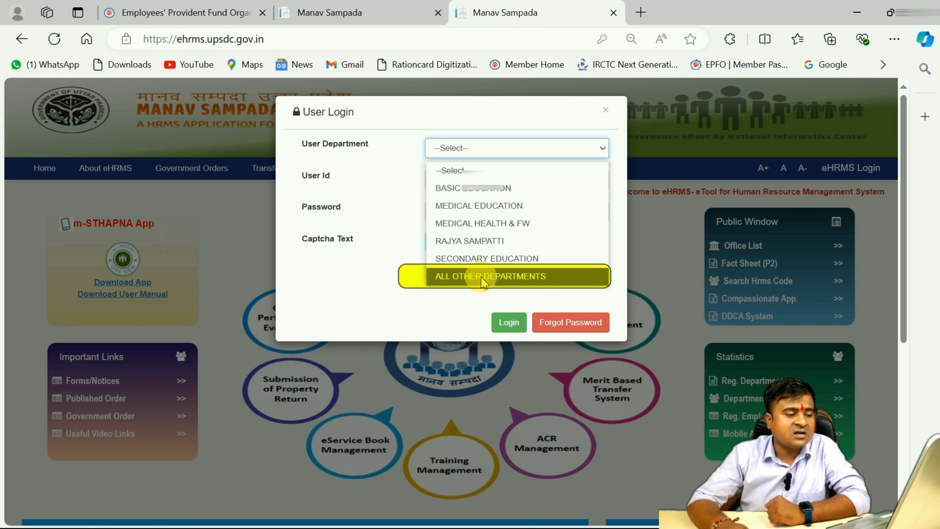
pyautogui.click(534, 278)
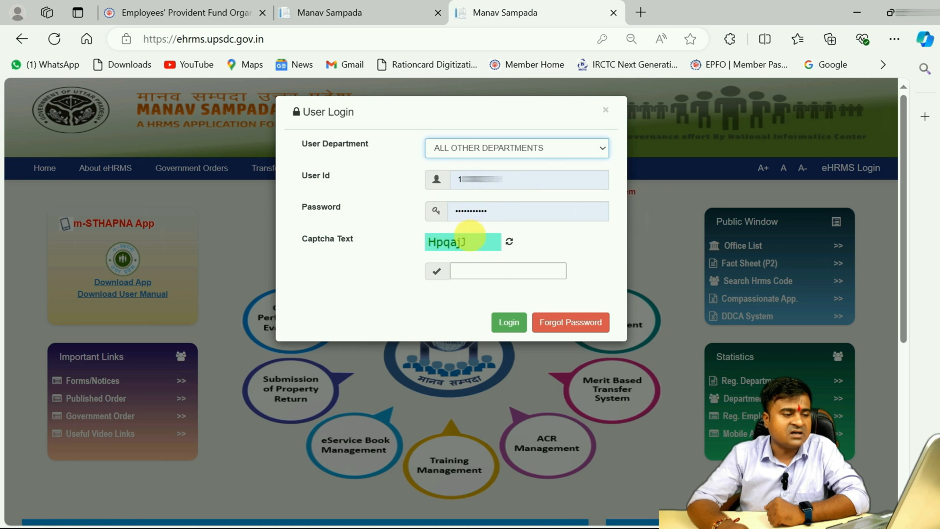
# Enter the displayed captcha text and log in with the prefilled user ID and password
pyautogui.click(486, 271)
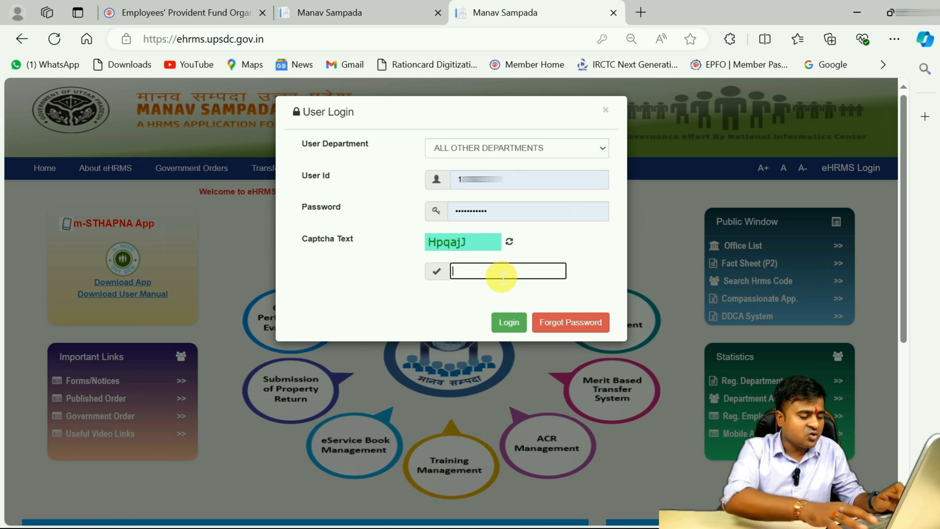
pyautogui.write('HpqajJ')
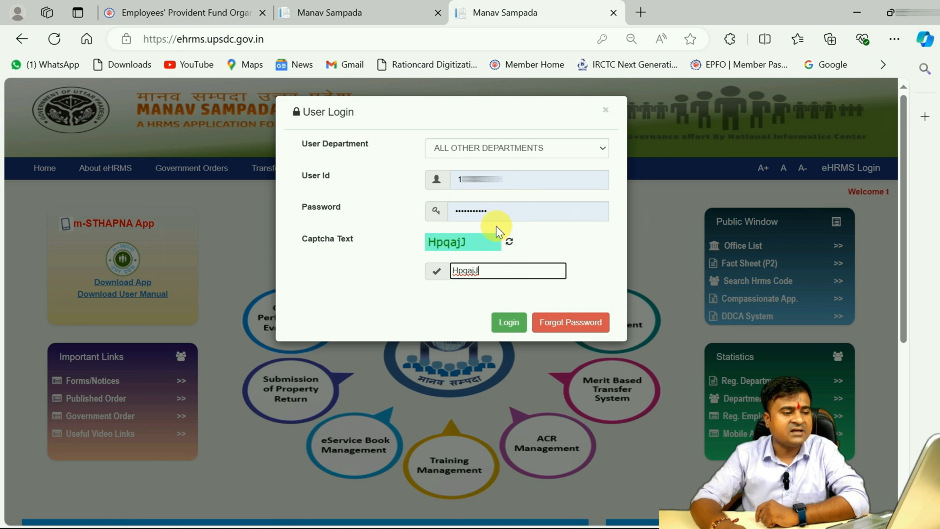
pyautogui.click(509, 322)
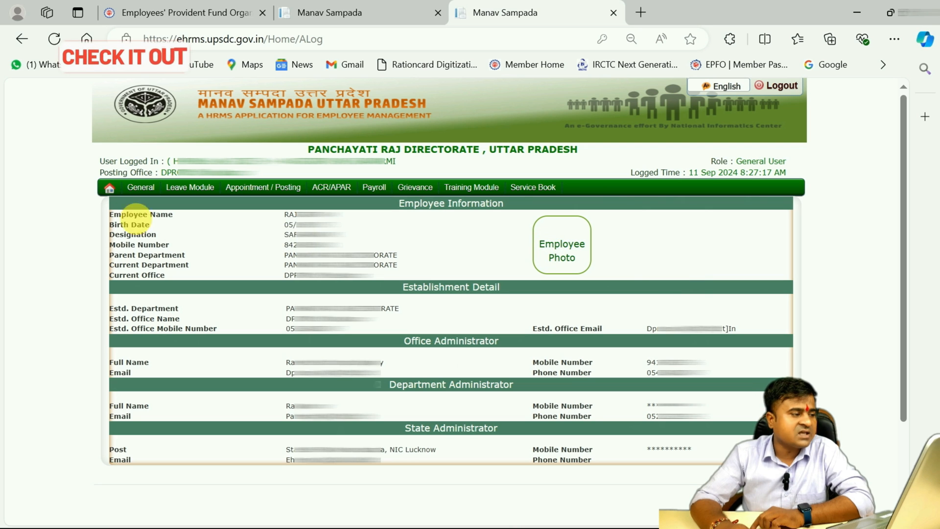
# Open the Immovable Property form of the property return
pyautogui.moveTo(168, 193)
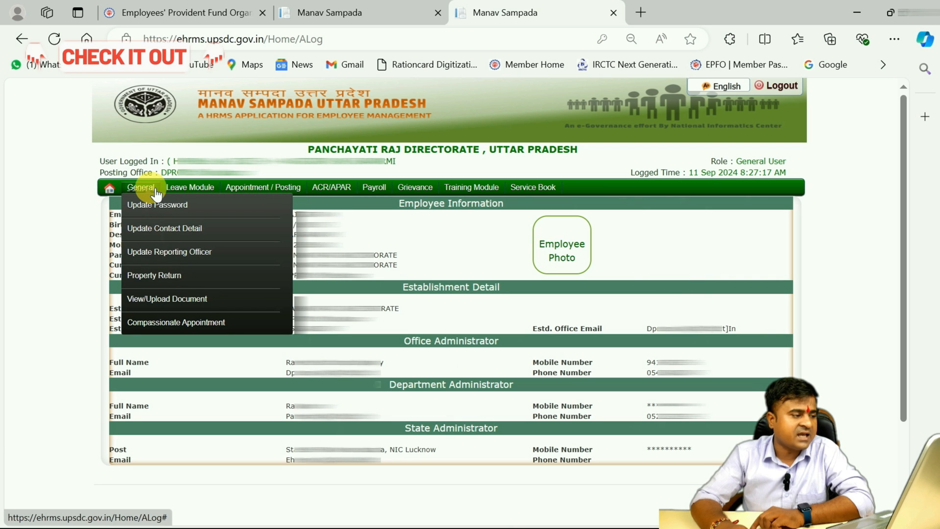
pyautogui.moveTo(128, 274)
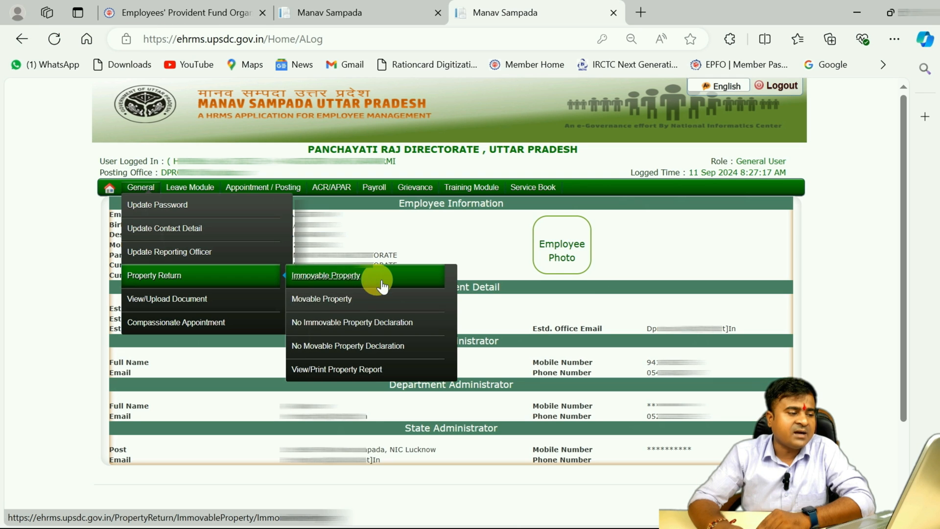
pyautogui.click(327, 277)
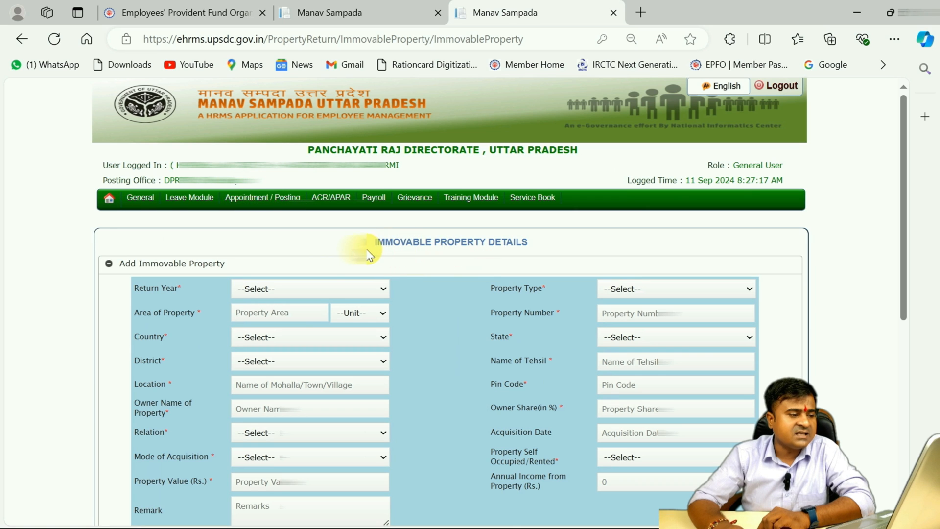
pyautogui.moveTo(368, 252); pyautogui.dragTo(566, 246)
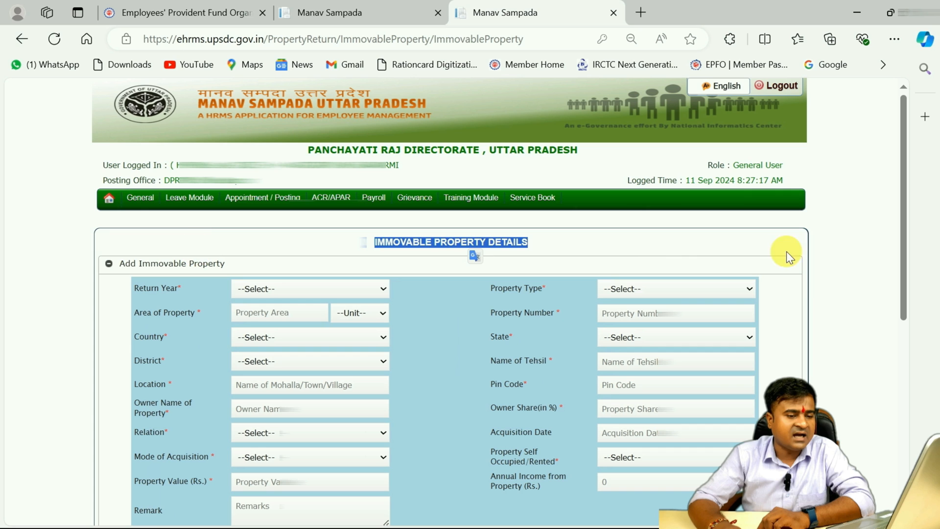
pyautogui.moveTo(903, 294); pyautogui.dragTo(906, 343)
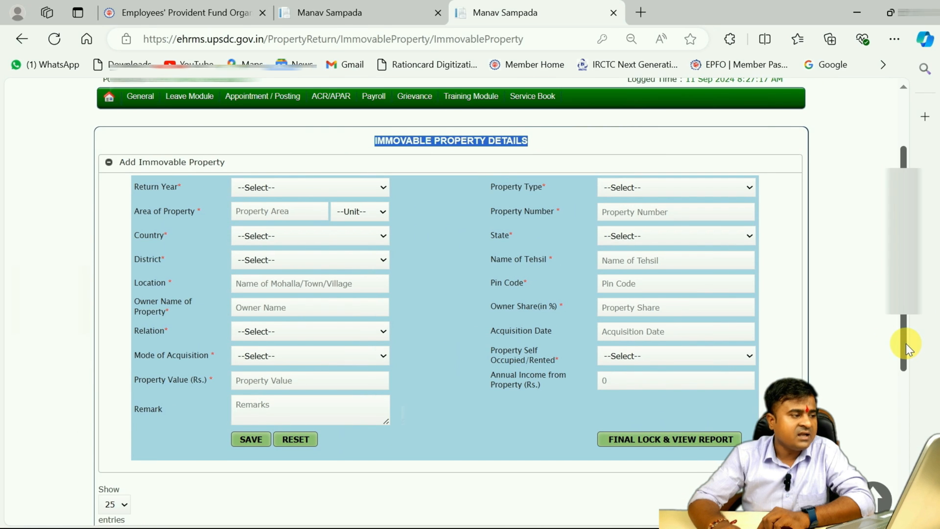
pyautogui.click(258, 142)
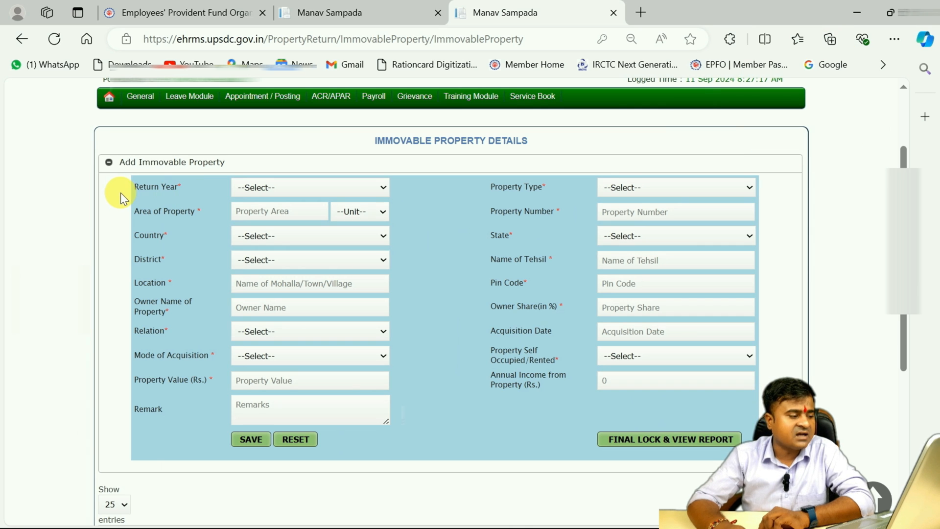
# Try 2024 as the return year of the immovable property and settle on 2023
pyautogui.click(278, 191)
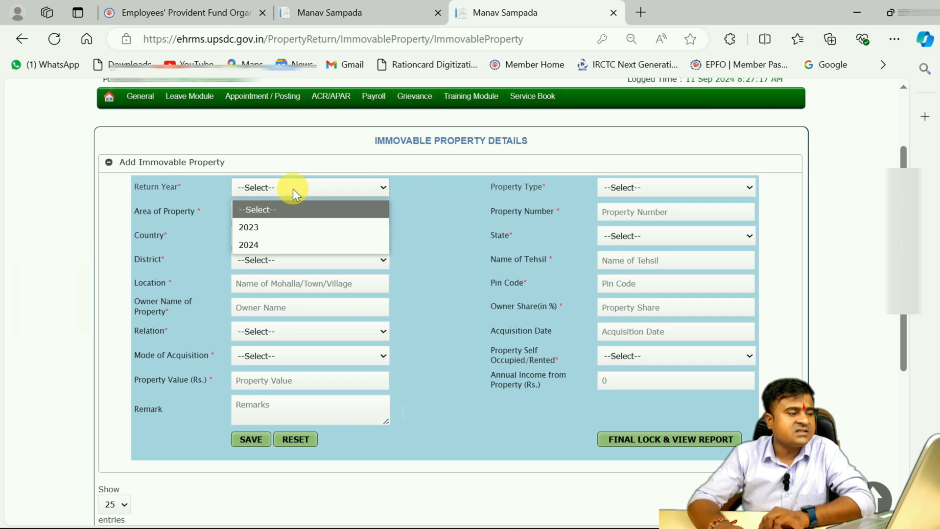
pyautogui.click(281, 230)
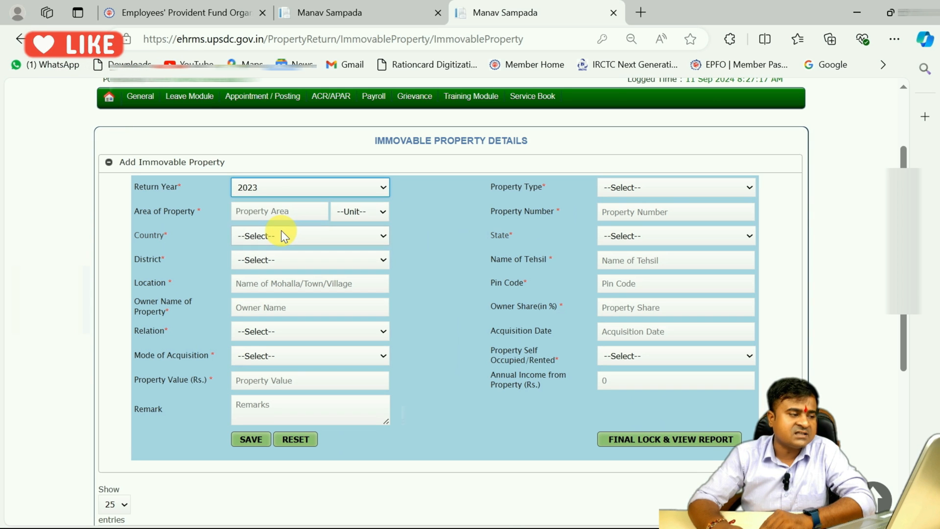
pyautogui.click(340, 186)
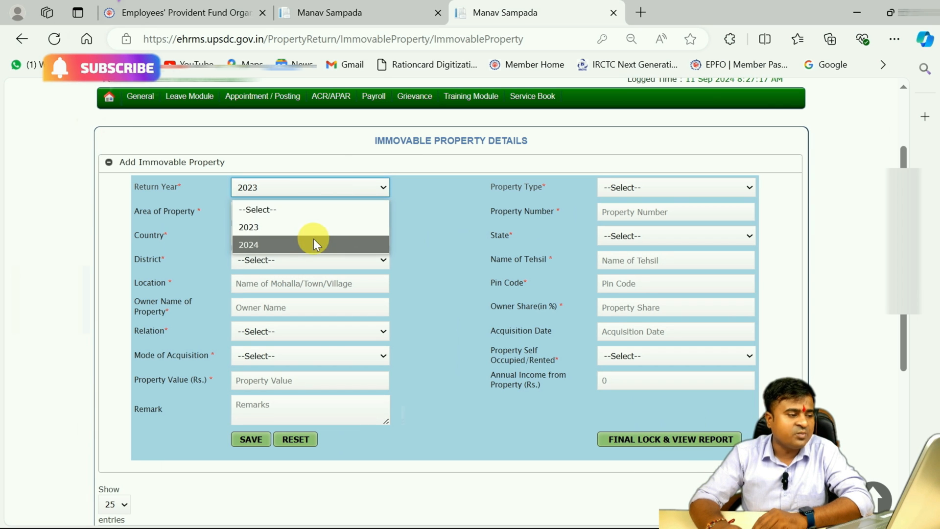
pyautogui.click(308, 247)
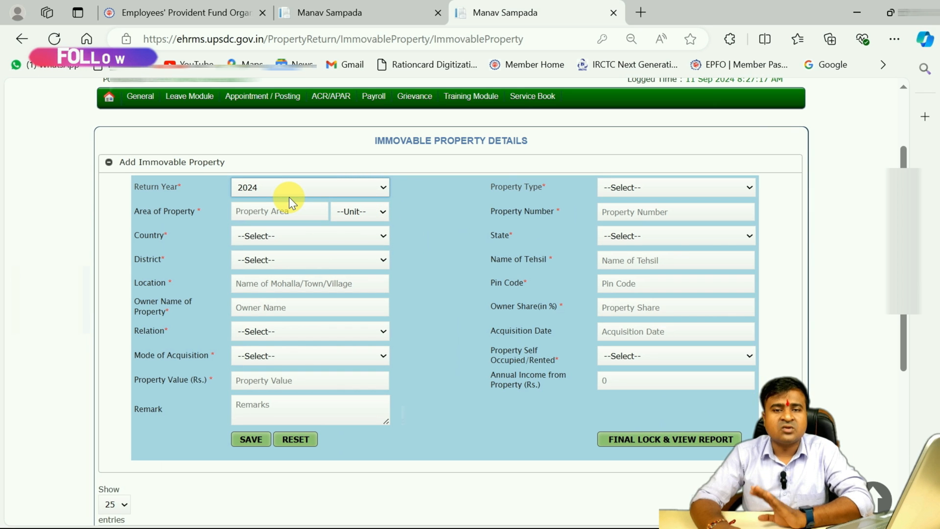
pyautogui.click(319, 188)
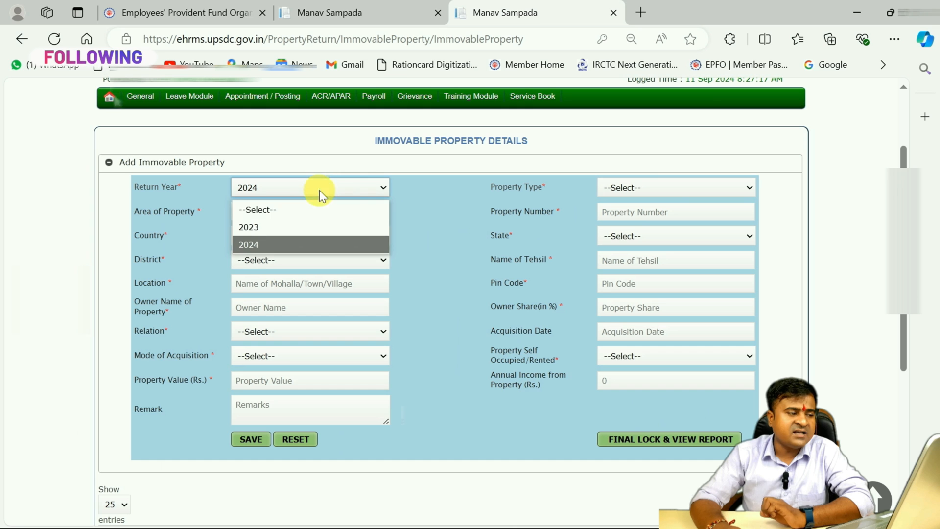
pyautogui.click(259, 226)
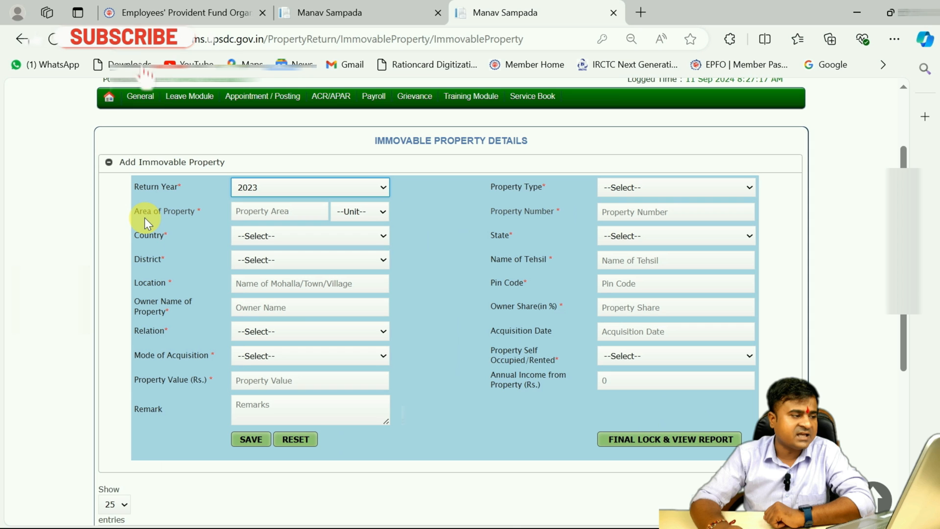
# Set the area of the property to 1 Hectare
pyautogui.click(304, 219)
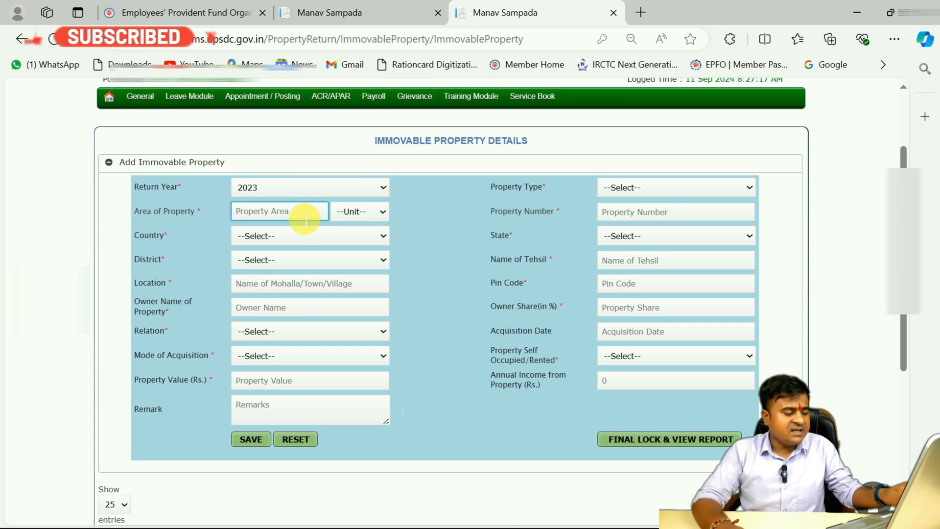
pyautogui.write('1')
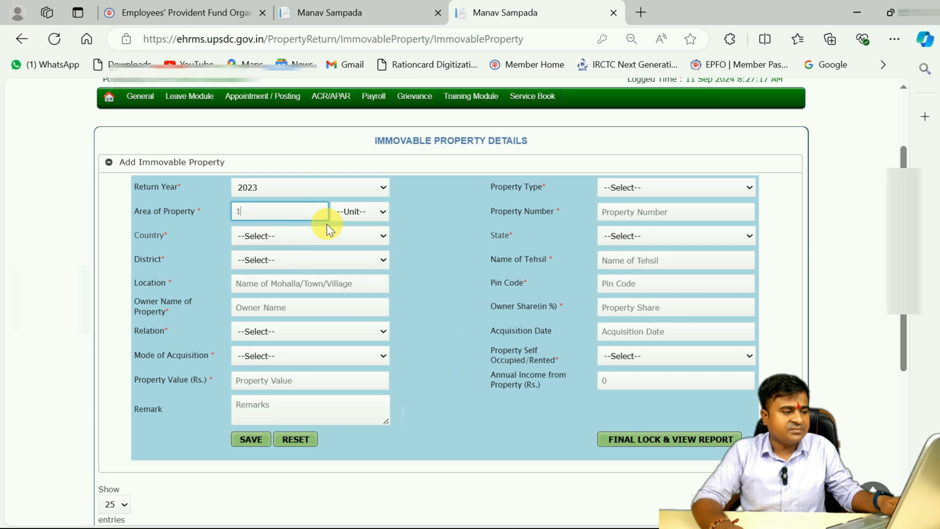
pyautogui.click(380, 211)
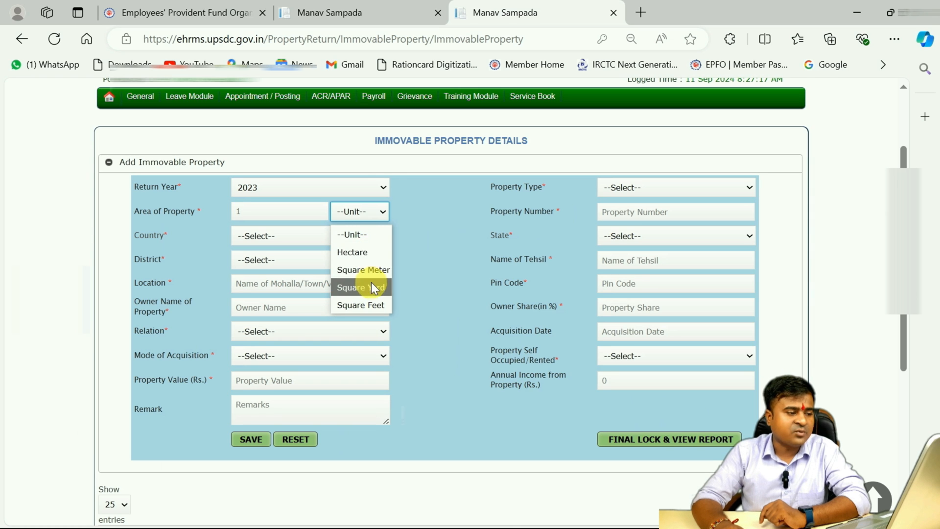
pyautogui.click(367, 254)
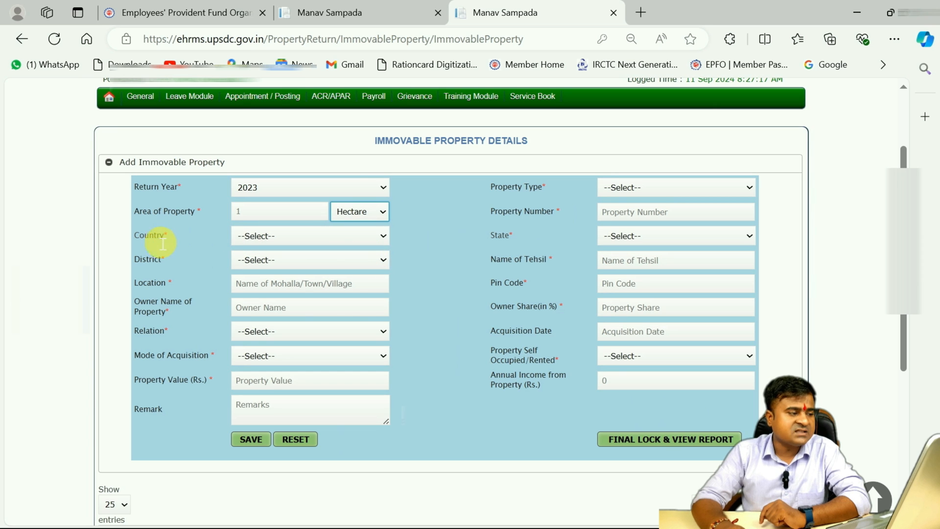
# Set the property's country to India and its district to VARANASI
pyautogui.click(283, 236)
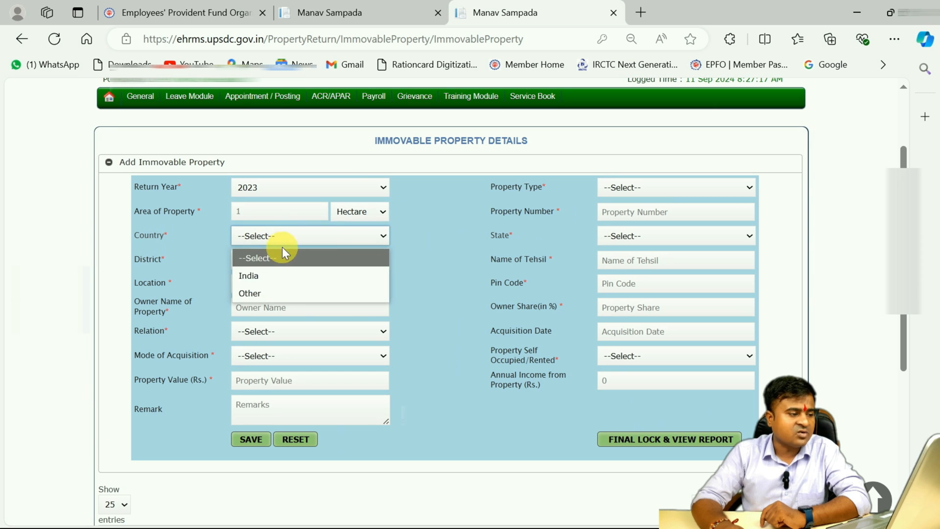
pyautogui.click(263, 277)
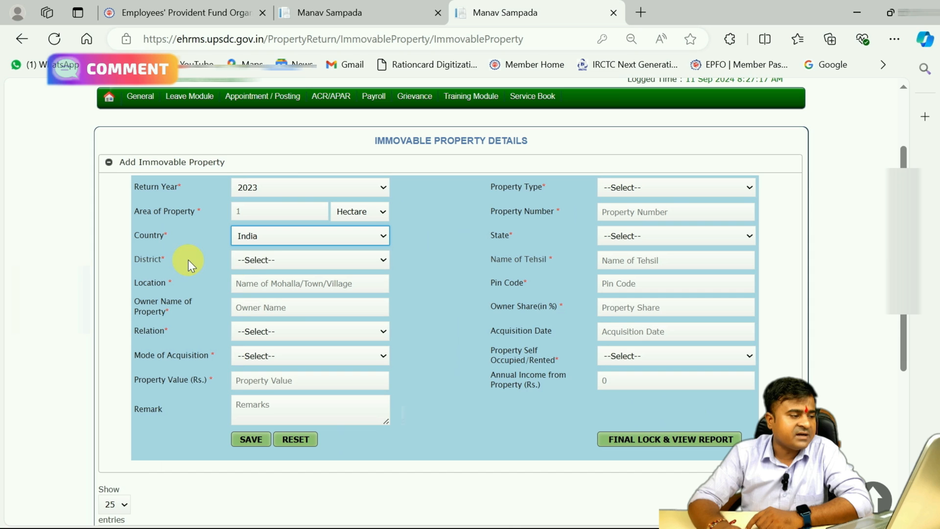
pyautogui.click(284, 260)
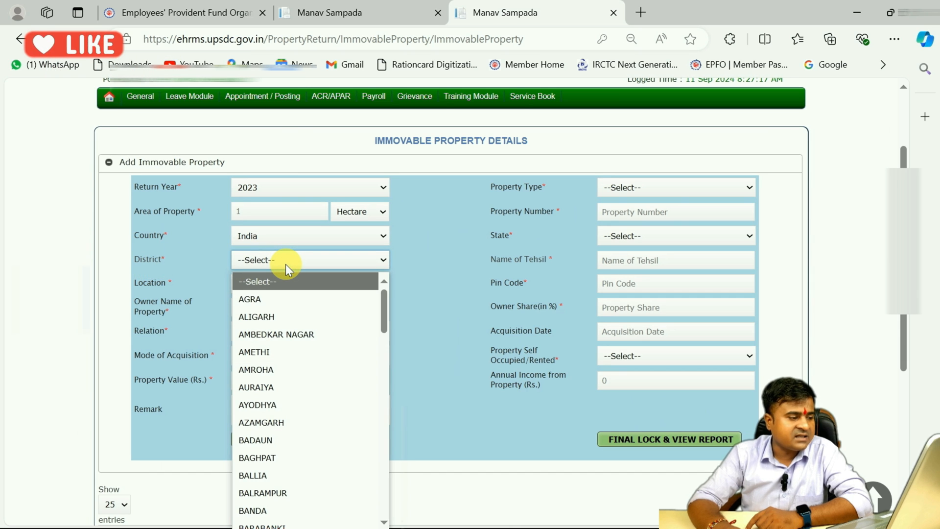
pyautogui.press('g')
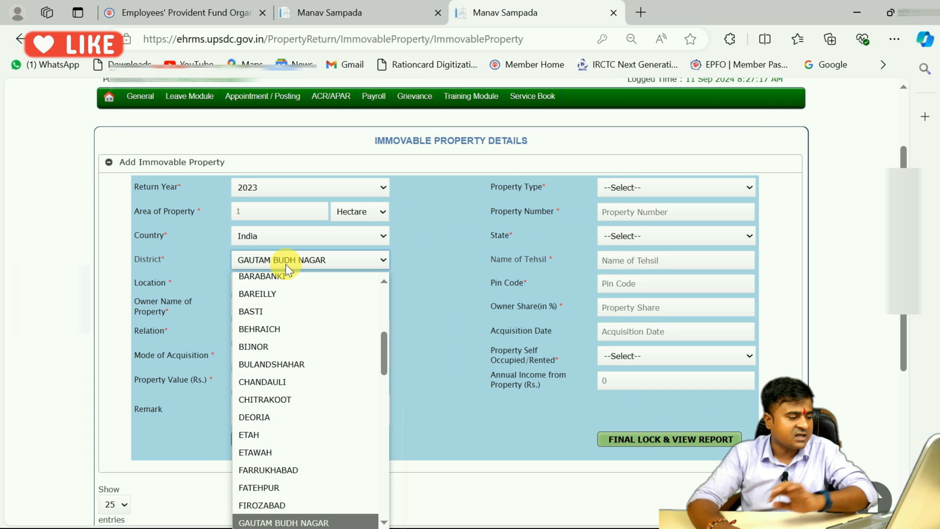
pyautogui.press('g')
pyautogui.press('g')
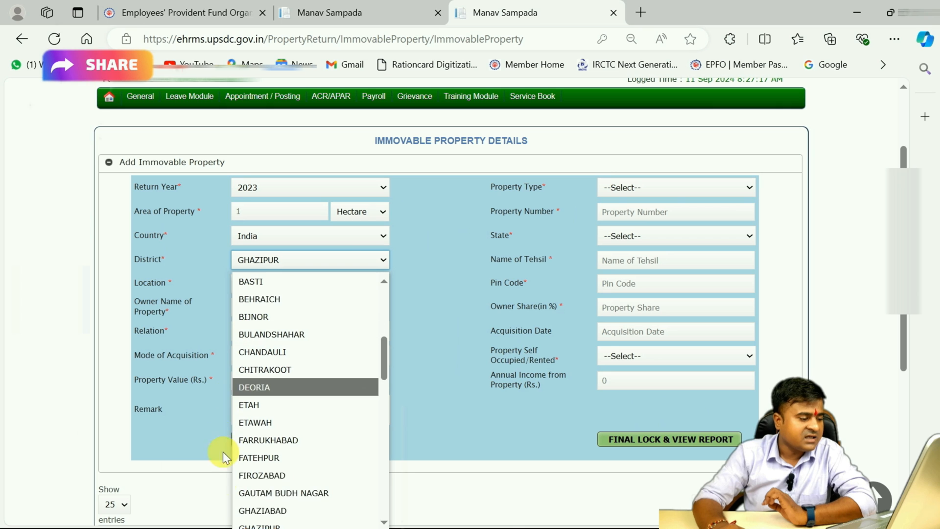
pyautogui.press('v')
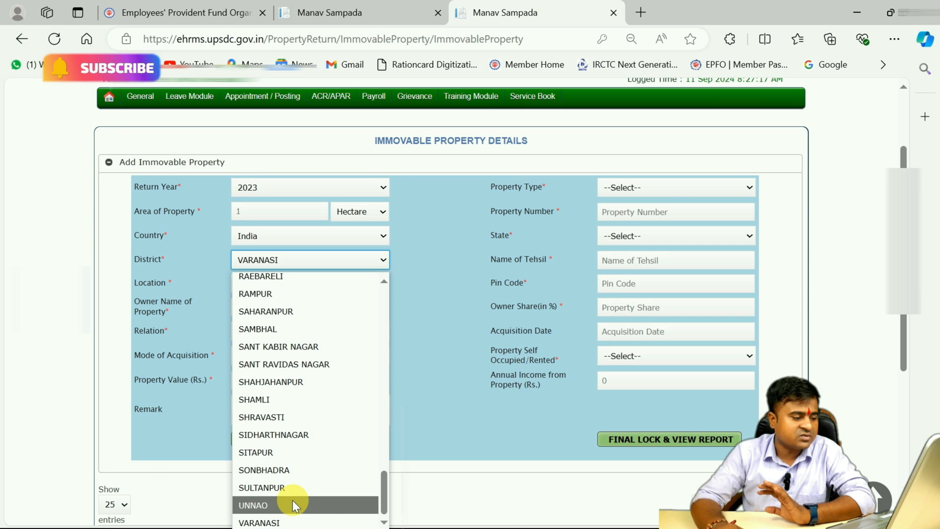
pyautogui.click(289, 522)
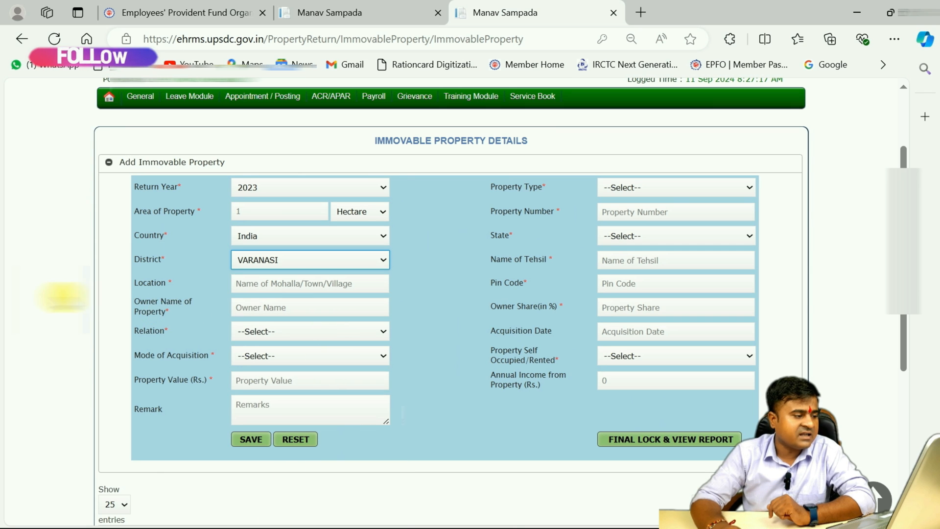
pyautogui.click(248, 289)
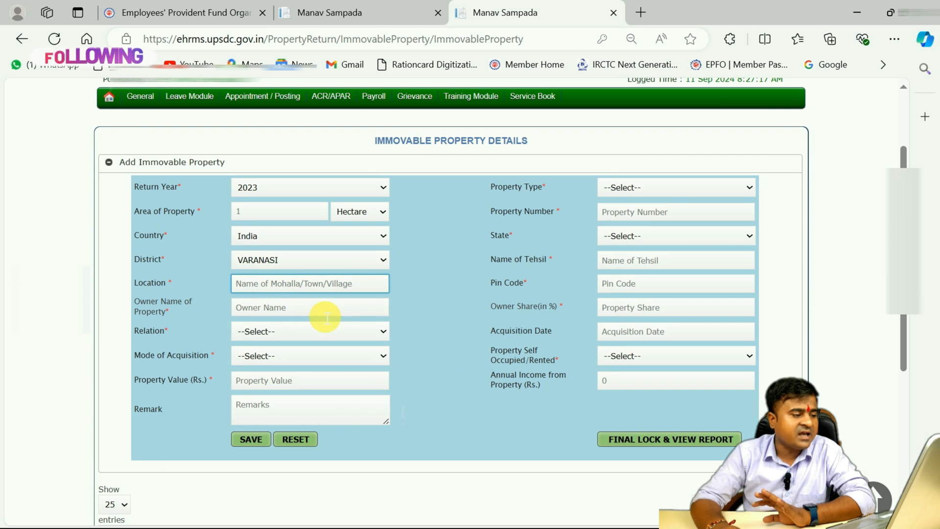
pyautogui.click(273, 307)
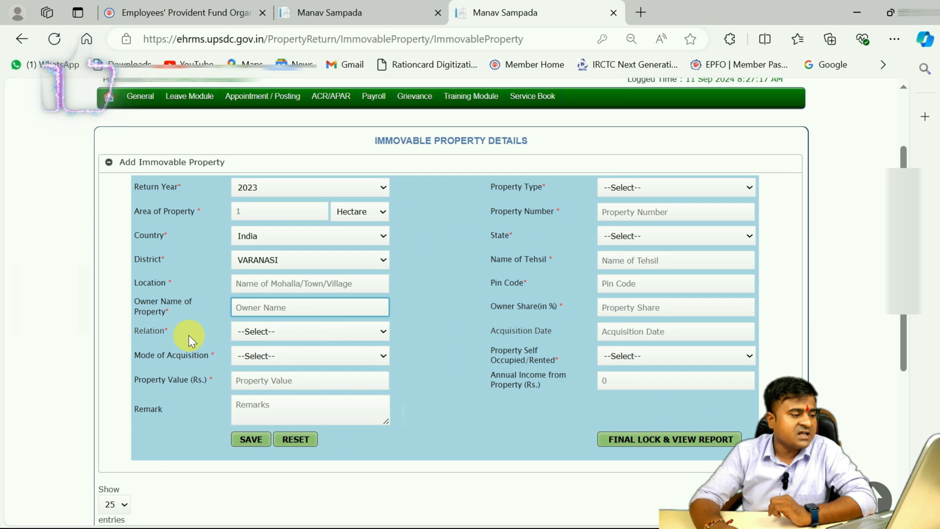
# Set the owner's relation to Self and the property's mode of acquisition to Purchase
pyautogui.click(286, 333)
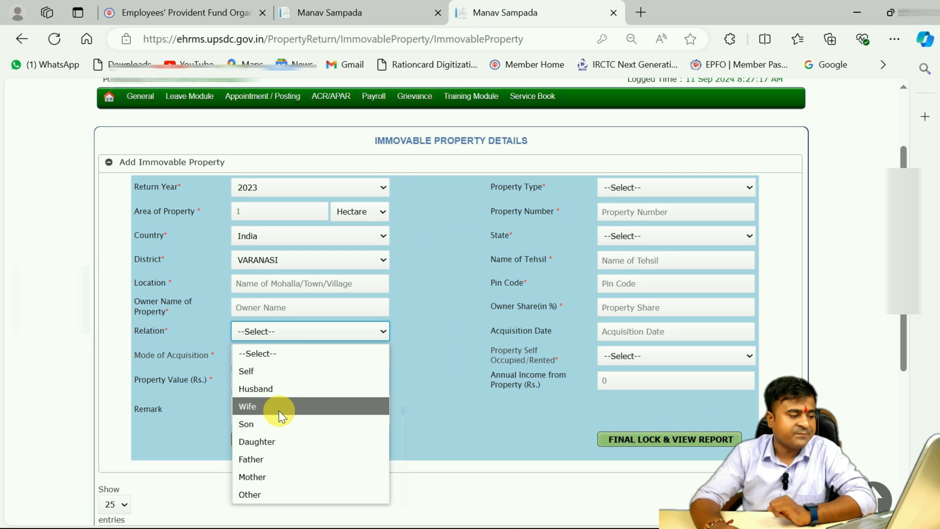
pyautogui.click(274, 373)
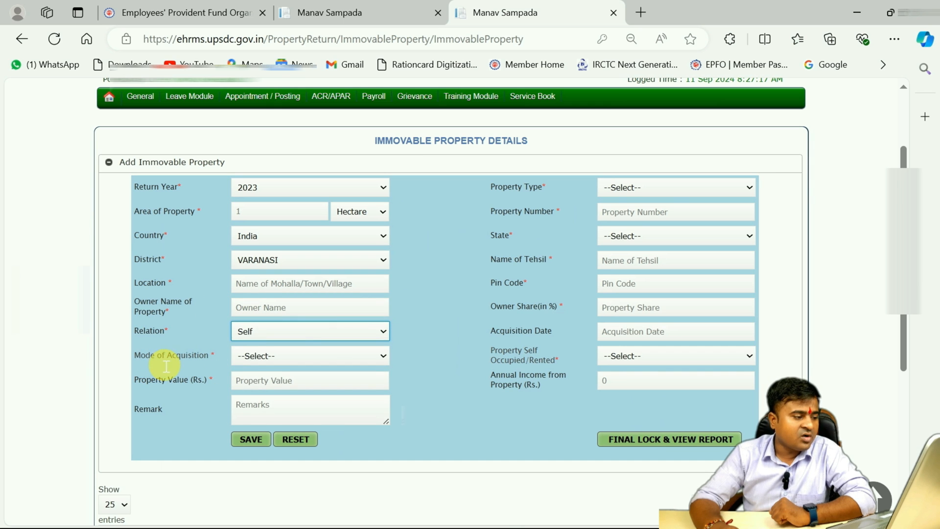
pyautogui.click(283, 355)
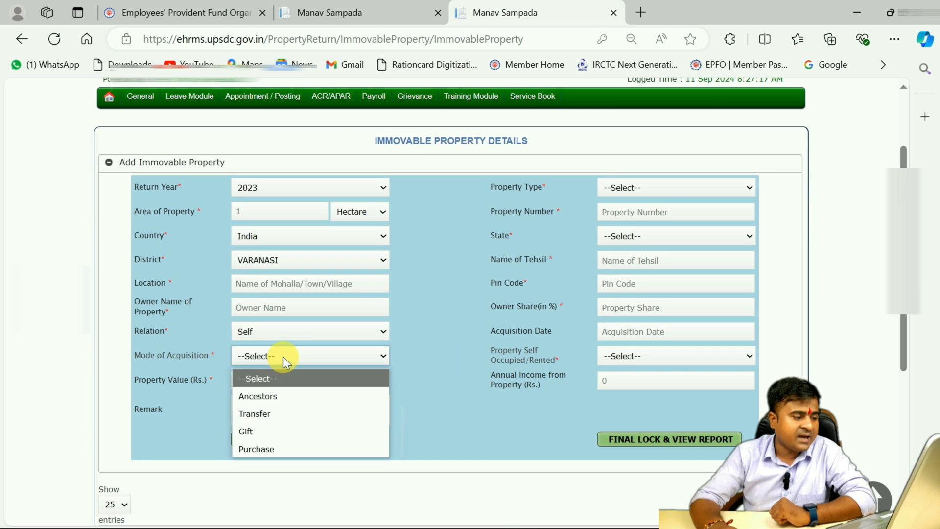
pyautogui.click(290, 448)
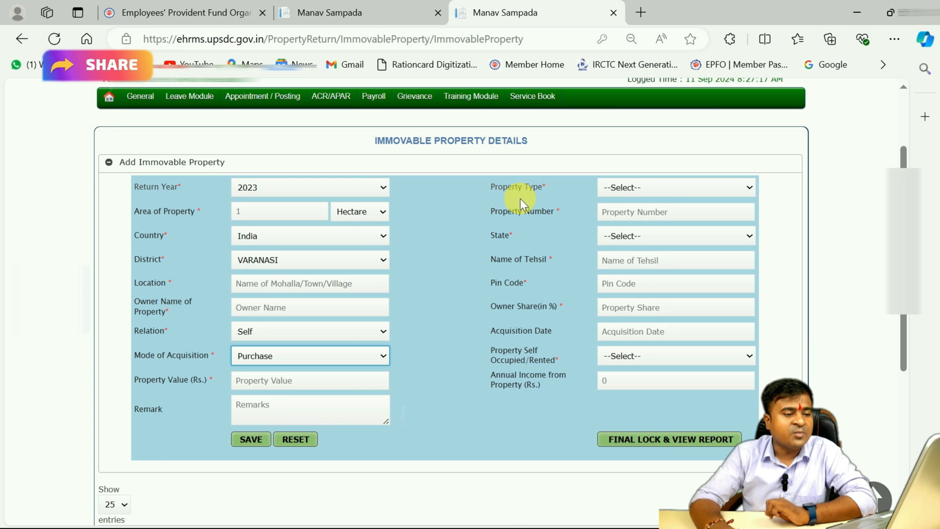
# Set the property type to Agricultural Land and the state to UTTAR PRADESH
pyautogui.click(677, 184)
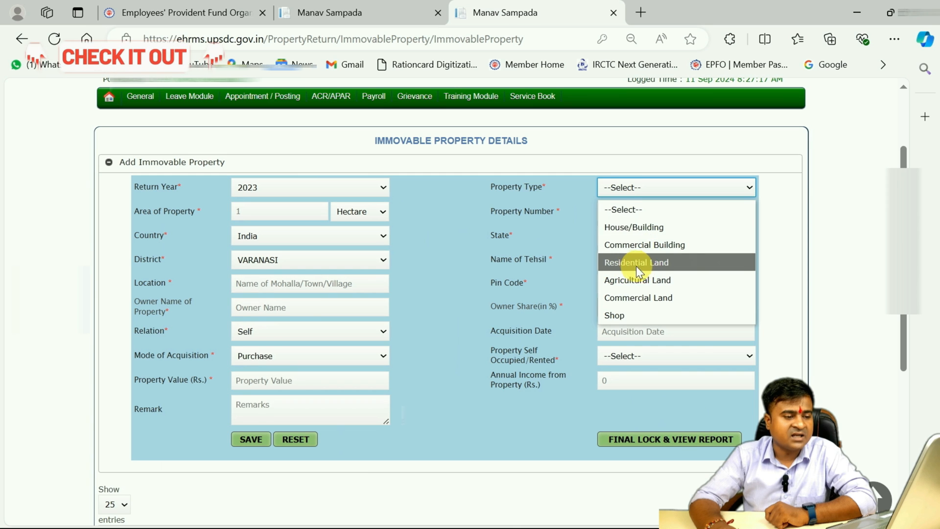
pyautogui.click(648, 283)
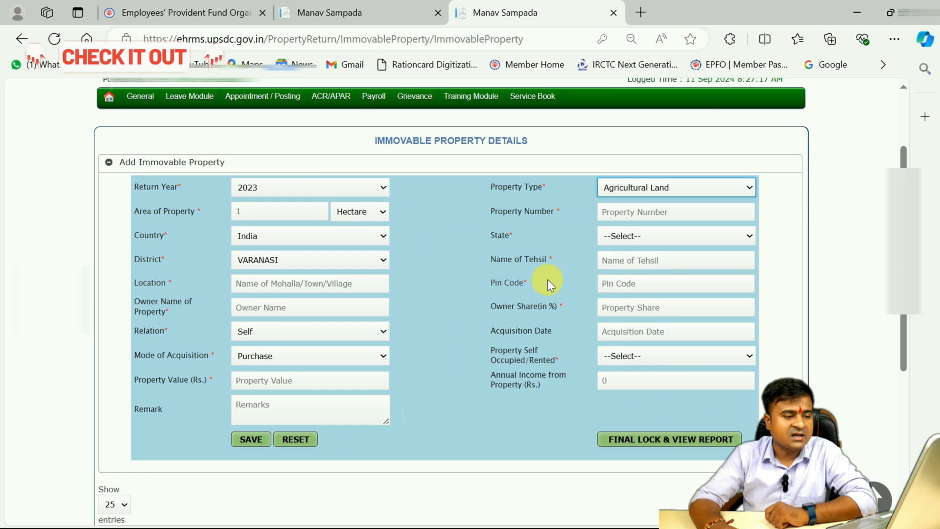
pyautogui.click(637, 236)
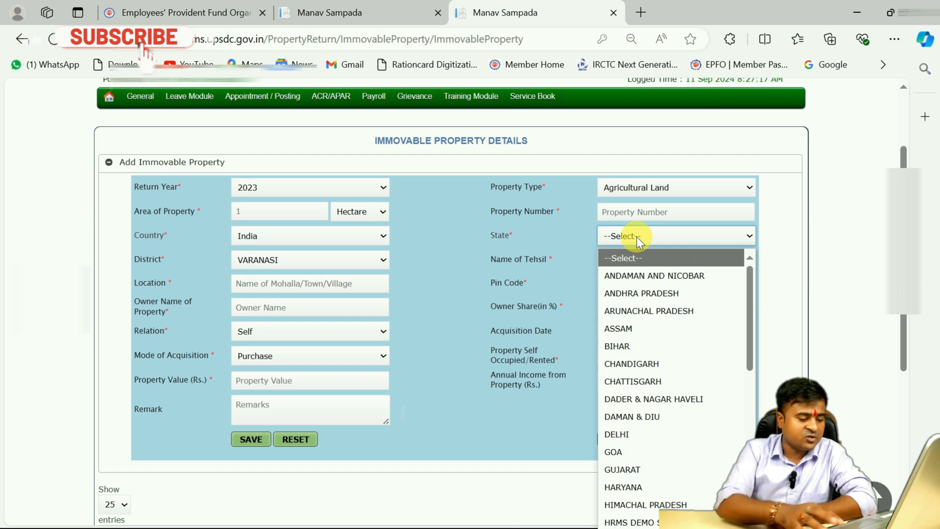
pyautogui.press('u')
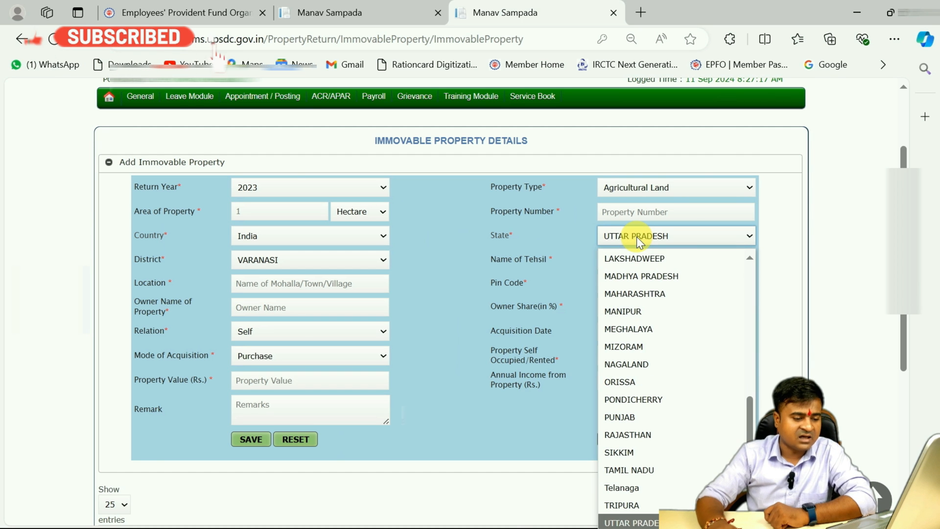
pyautogui.click(645, 523)
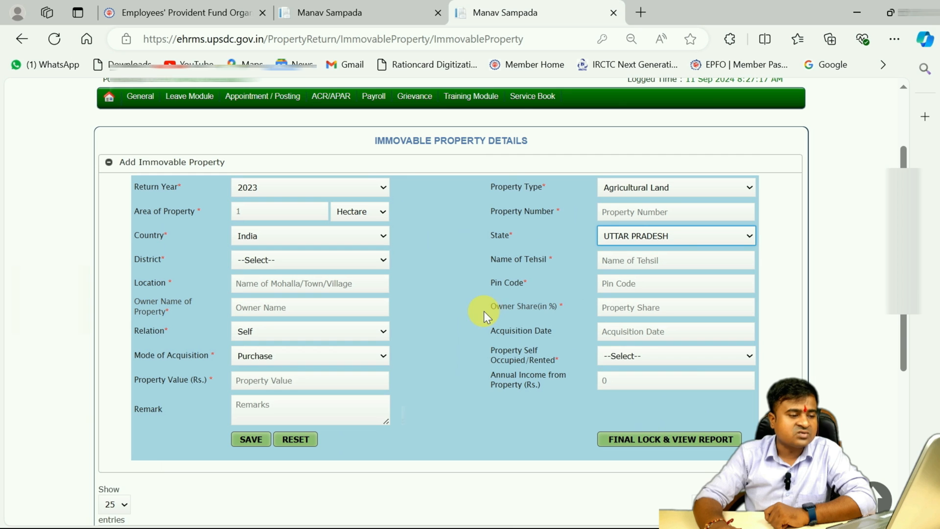
# Set the owner's share of the property to 100 percent
pyautogui.click(631, 313)
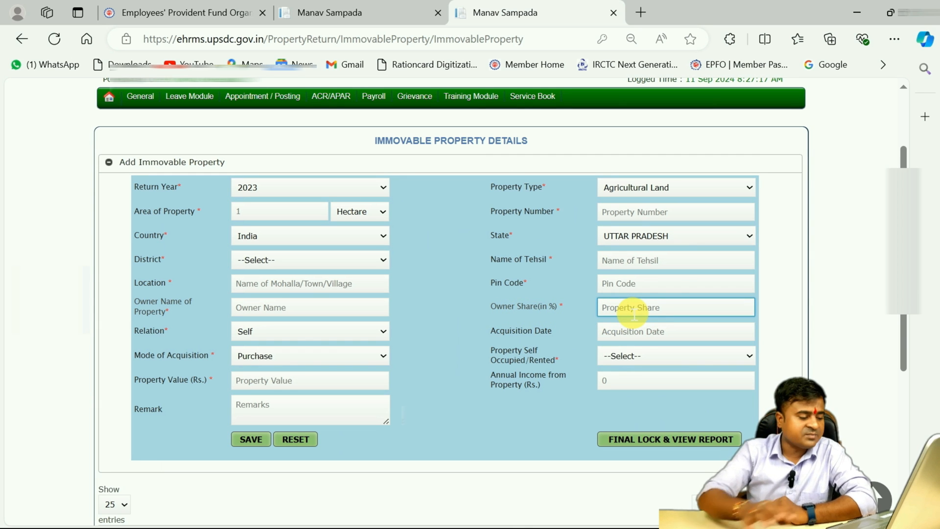
pyautogui.write('100')
pyautogui.click(589, 310)
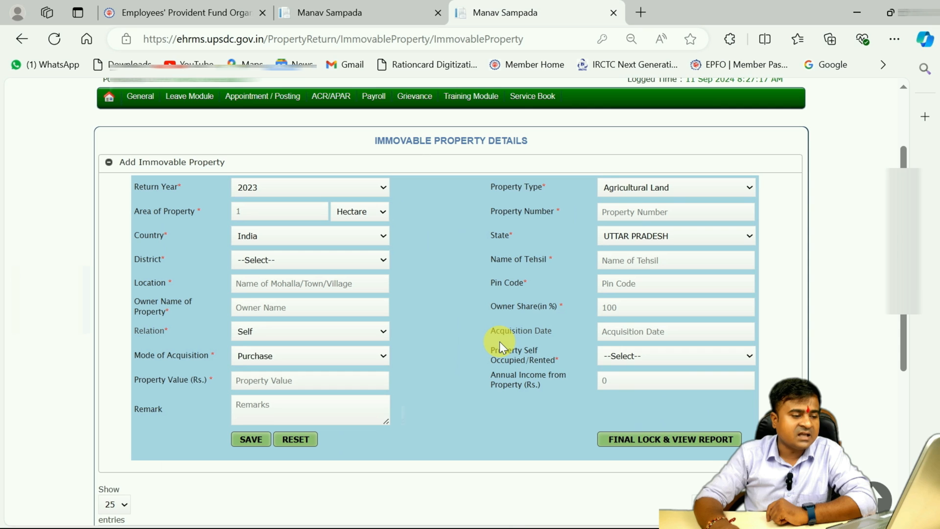
# Check the acquisition date calendar without picking a date, and mark the property as Rented
pyautogui.click(660, 341)
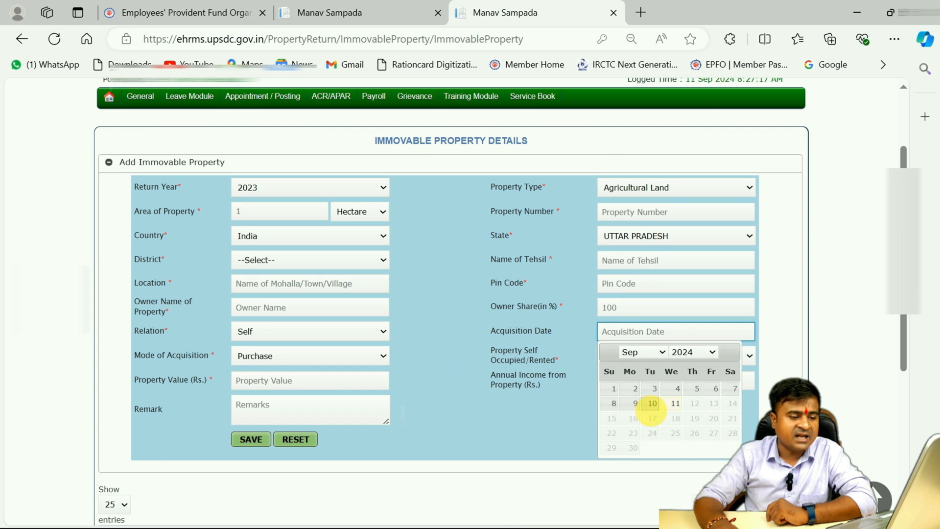
pyautogui.click(574, 332)
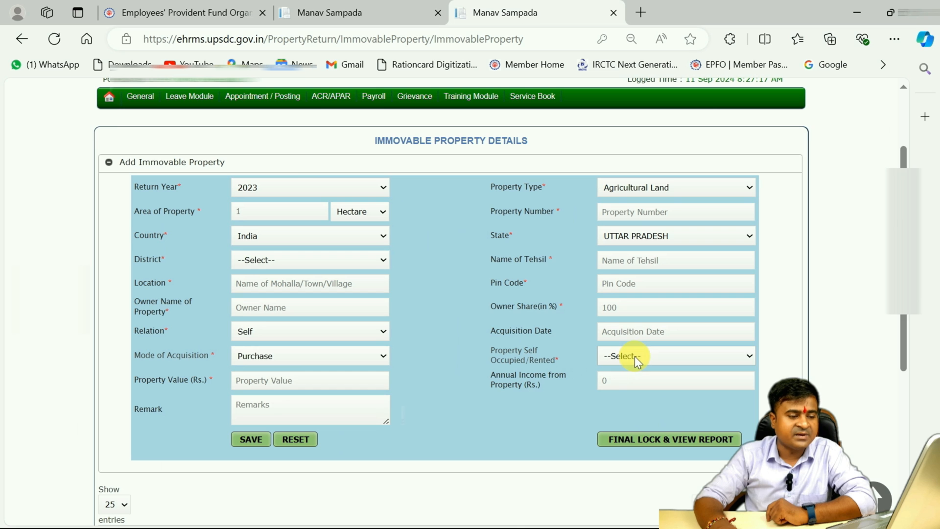
pyautogui.click(653, 357)
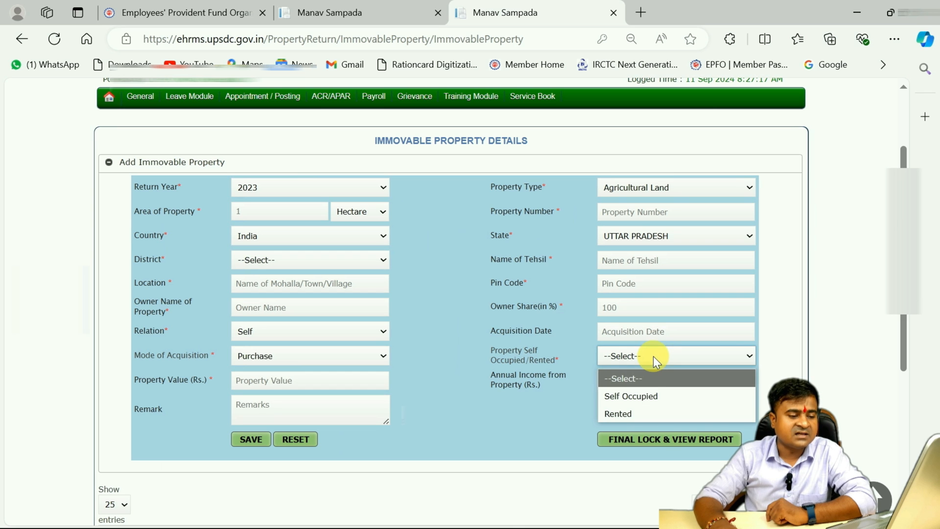
pyautogui.click(618, 415)
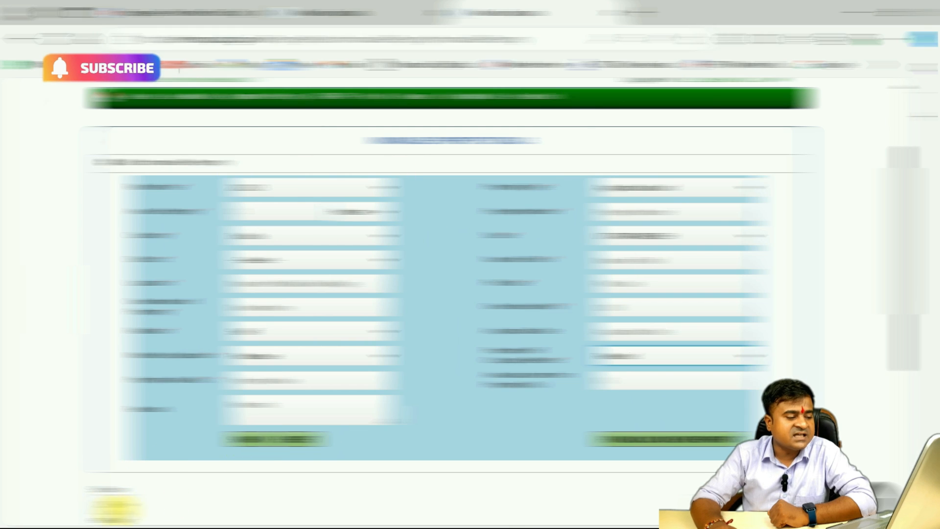
# Open the Movable Property form of the property return
pyautogui.scroll(-3, 238, 483)
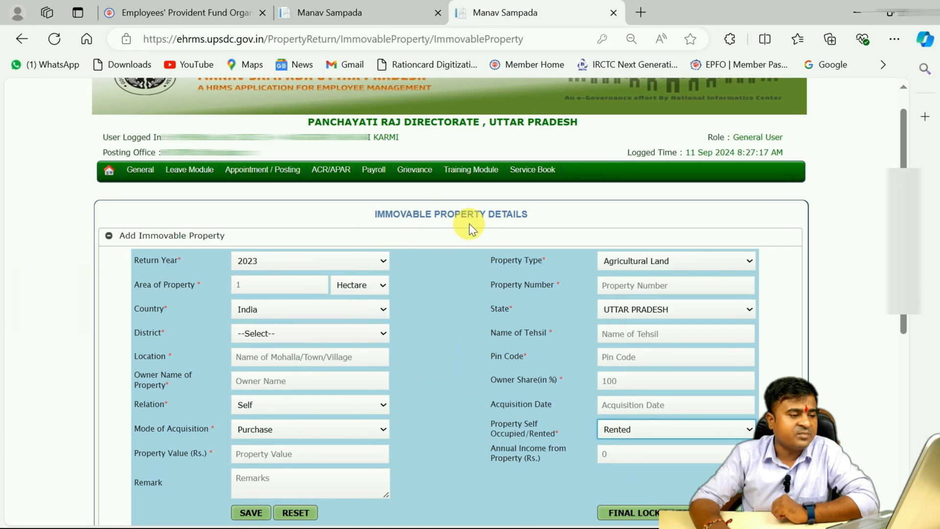
pyautogui.moveTo(140, 171)
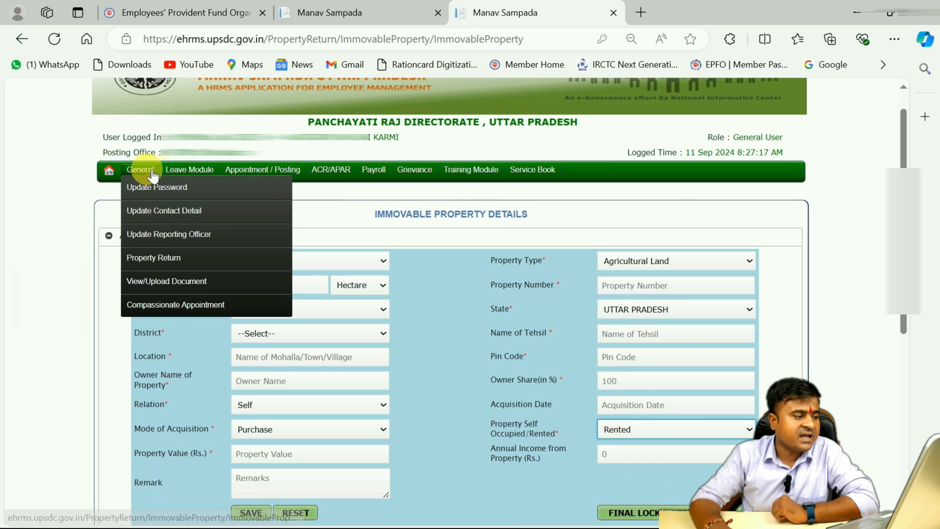
pyautogui.moveTo(158, 259)
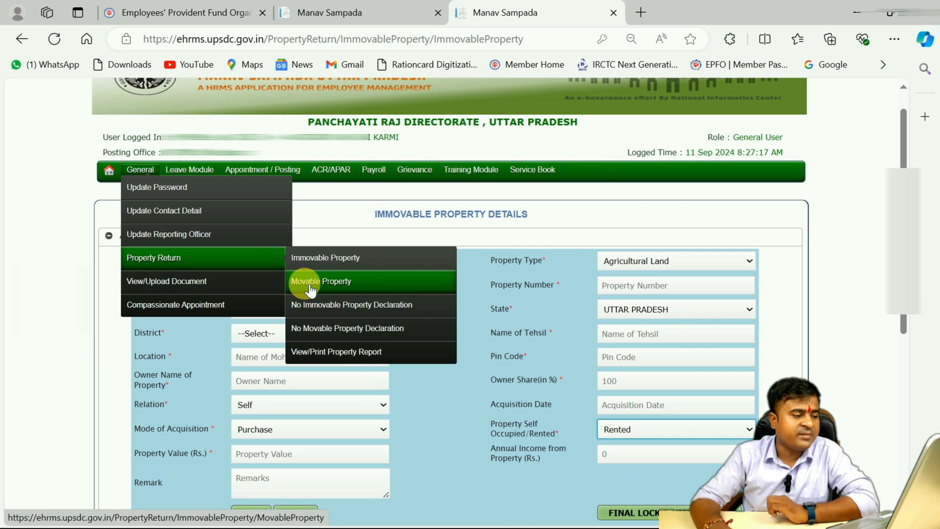
pyautogui.click(340, 283)
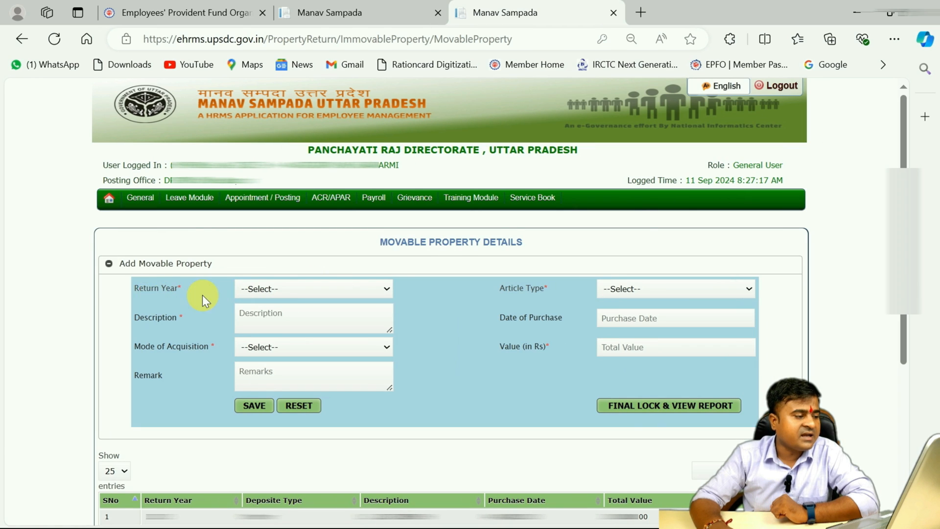
# Set the movable property's return year to 2023 and its mode of acquisition to Ancestors
pyautogui.click(285, 290)
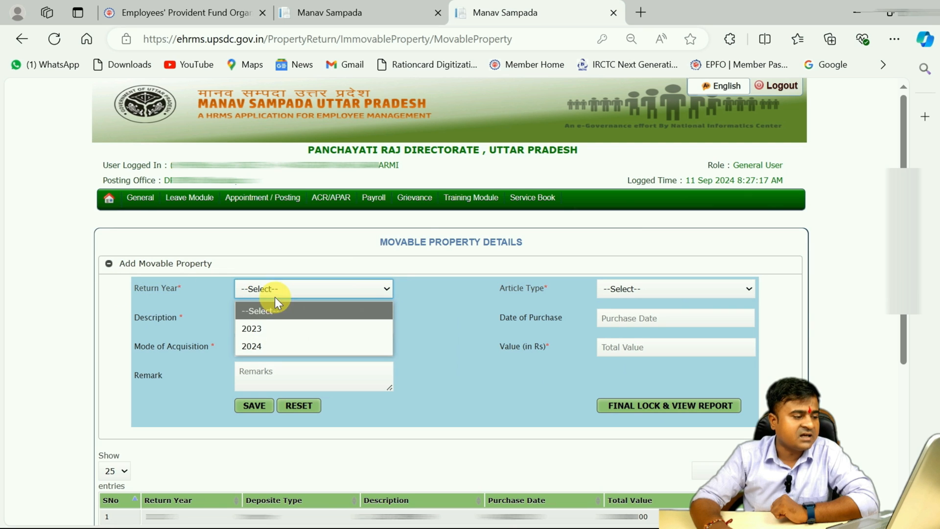
pyautogui.click(275, 327)
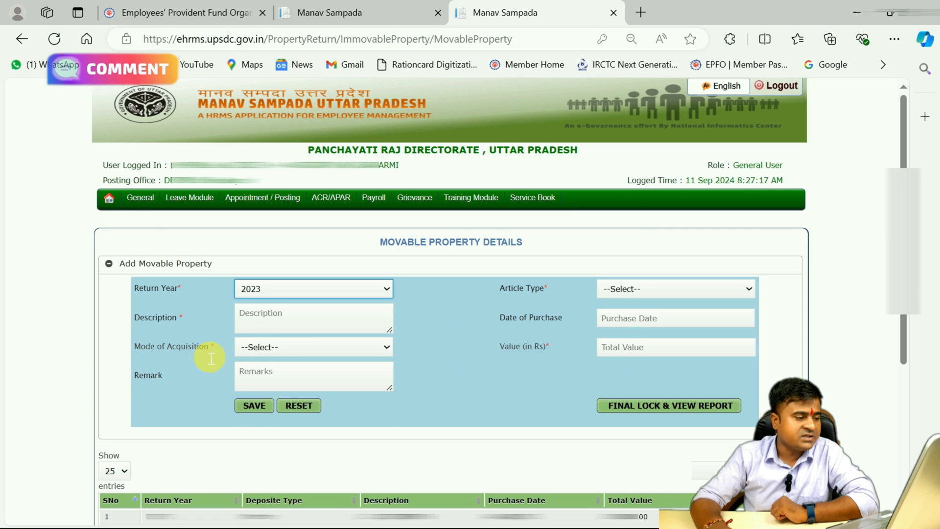
pyautogui.click(270, 348)
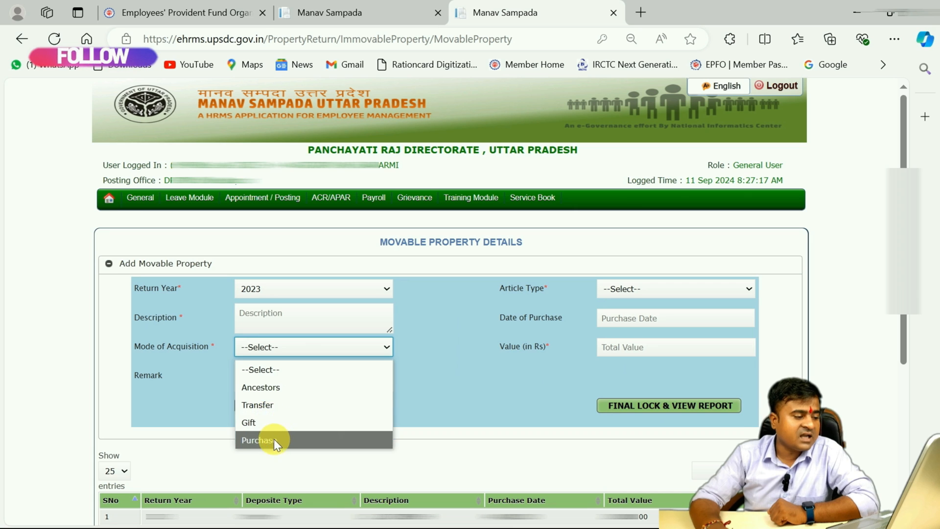
pyautogui.click(260, 386)
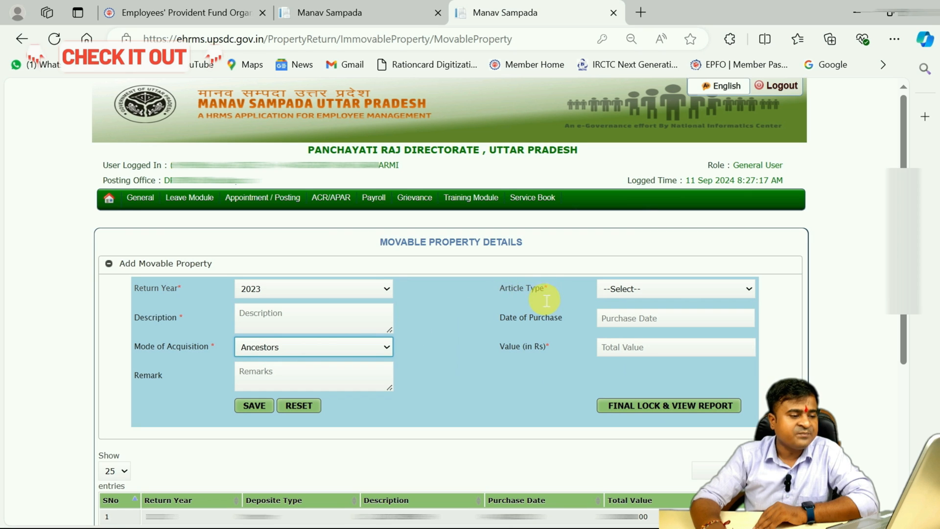
# Set the movable property's article type to Other and change its mode of acquisition to Purchase
pyautogui.click(639, 292)
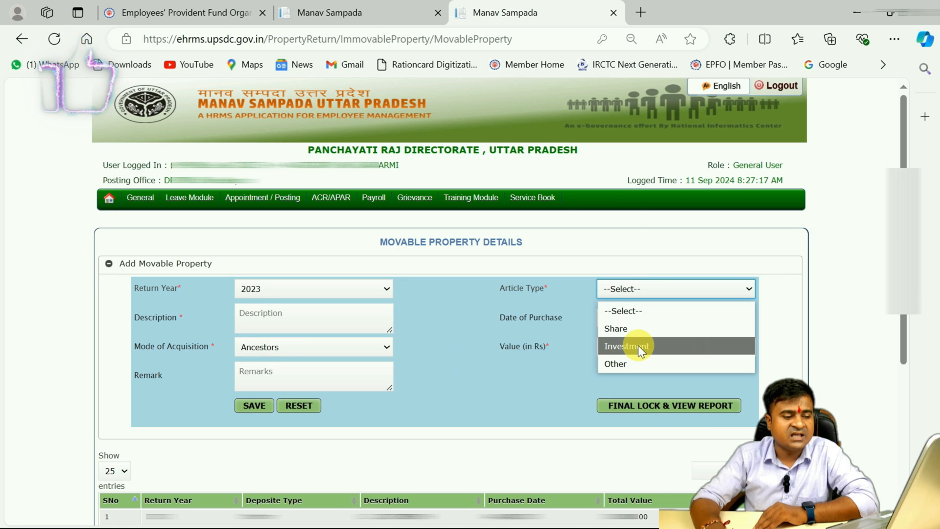
pyautogui.click(617, 365)
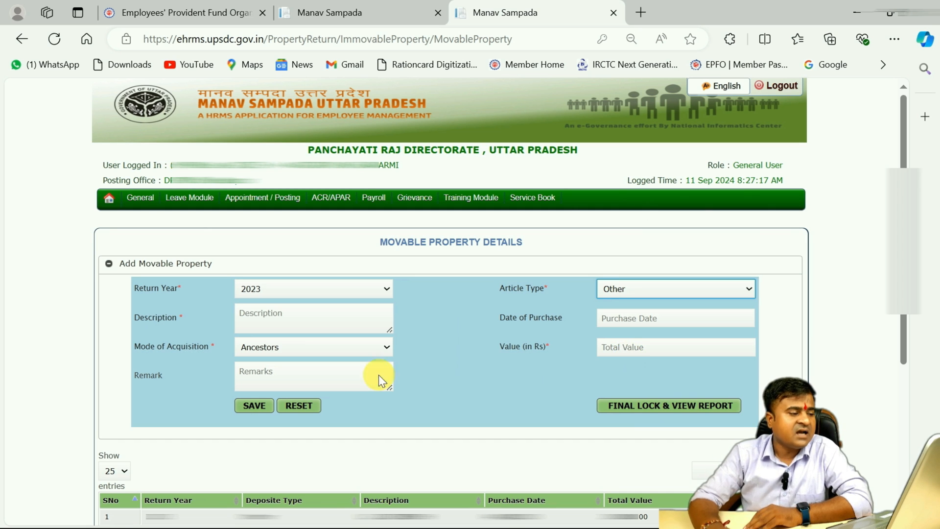
pyautogui.click(294, 348)
pyautogui.click(257, 441)
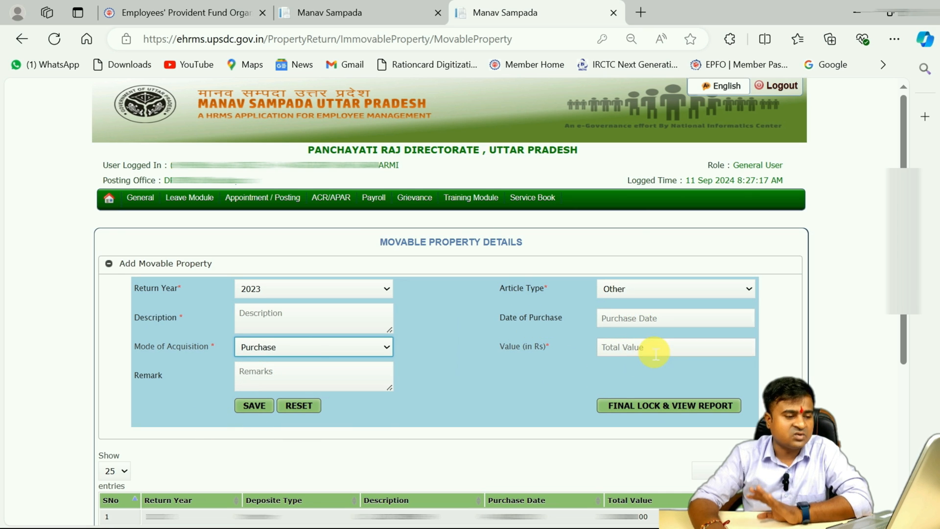
# Examine the required value field and the saved movable property entries listed below the form
pyautogui.doubleClick(547, 346)
pyautogui.click(472, 324)
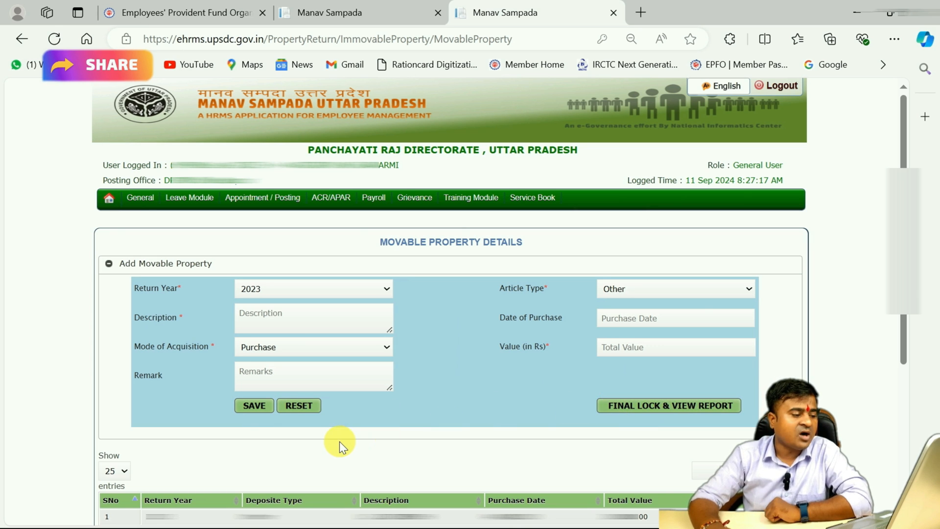
pyautogui.scroll(-3, 333, 418)
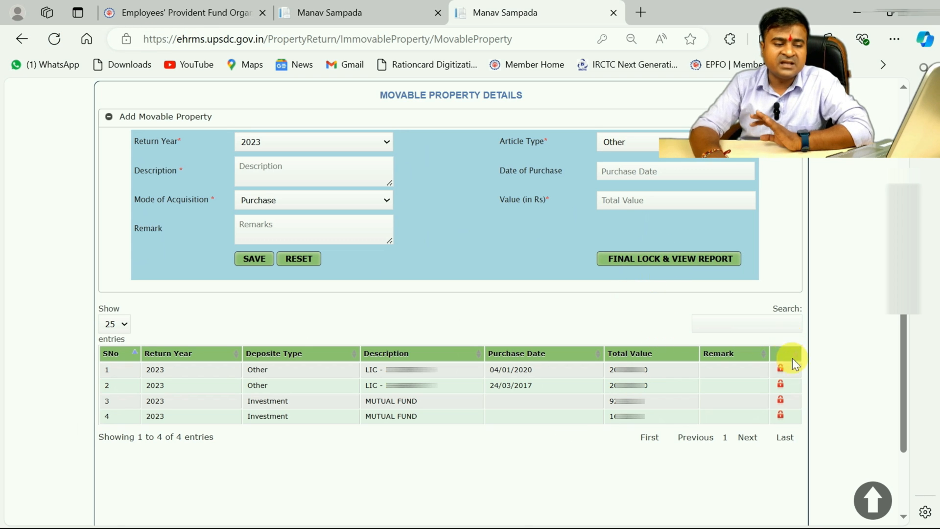
pyautogui.scroll(-2, 691, 185)
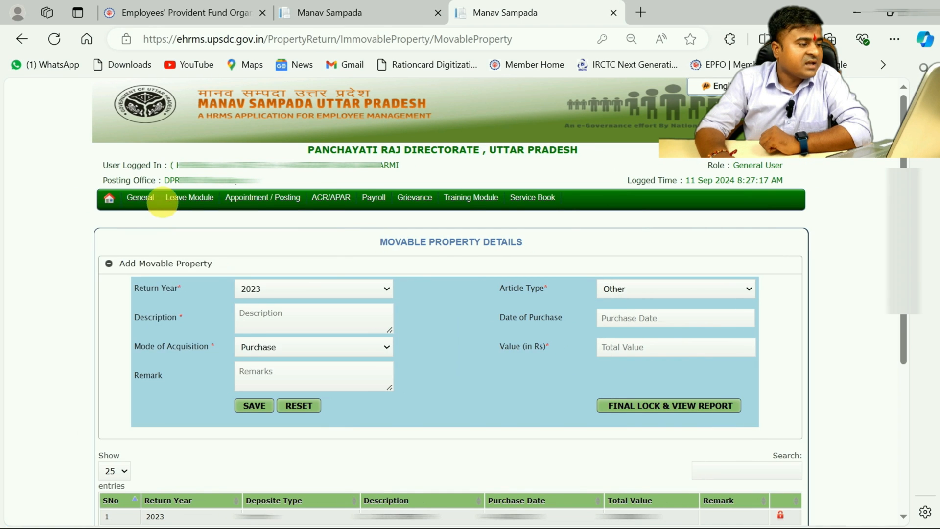
# Open the No Immovable Property Declaration of the property return and set its return year to 2024
pyautogui.moveTo(135, 199)
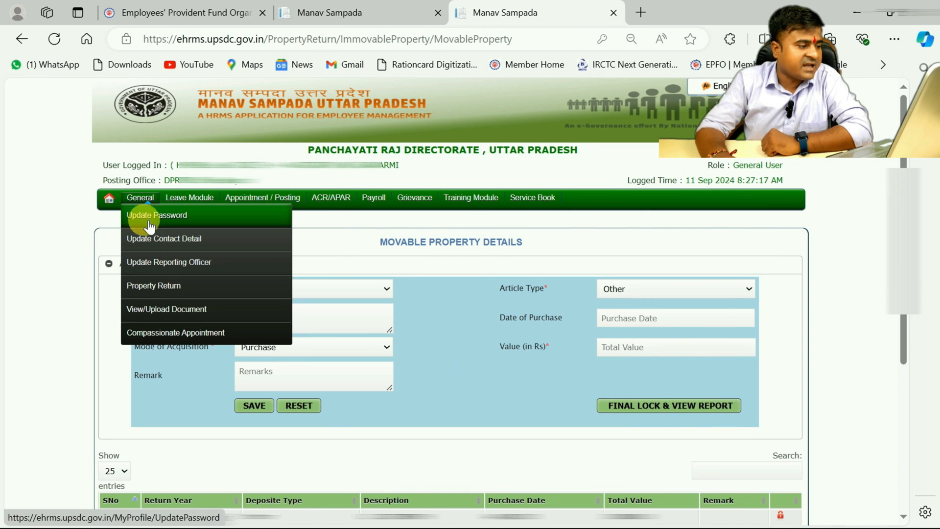
pyautogui.moveTo(158, 283)
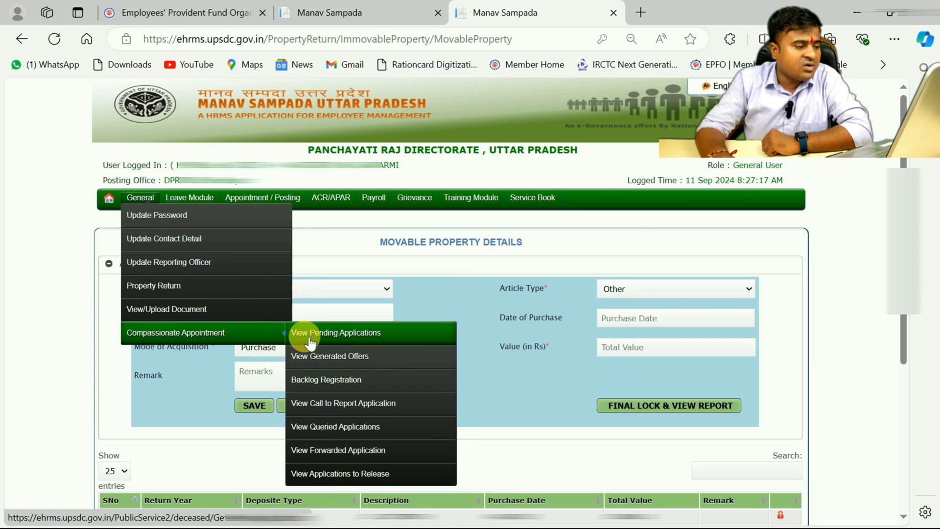
pyautogui.click(311, 337)
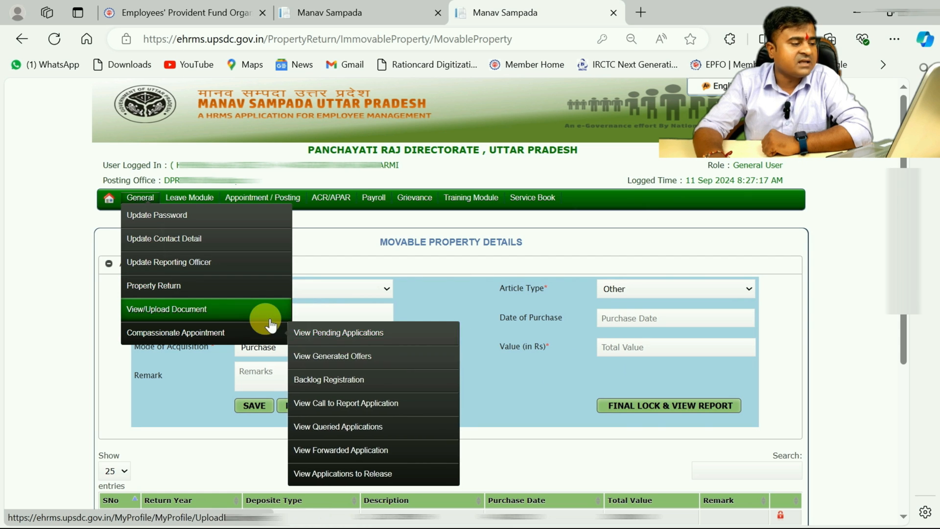
pyautogui.moveTo(292, 293)
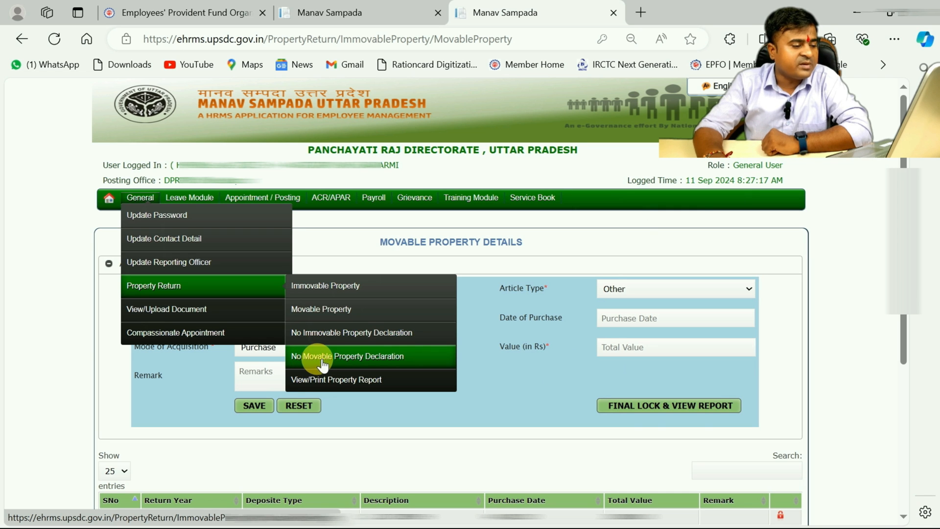
pyautogui.click(386, 343)
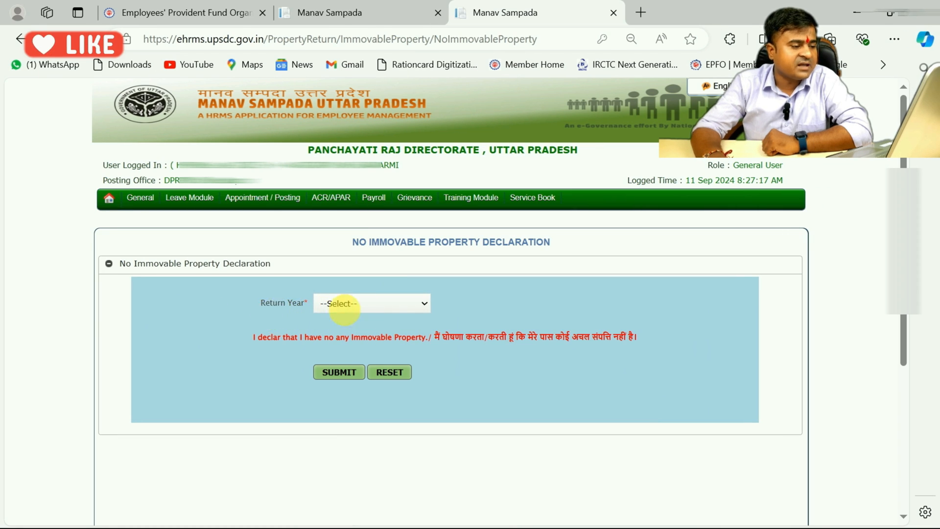
pyautogui.click(384, 304)
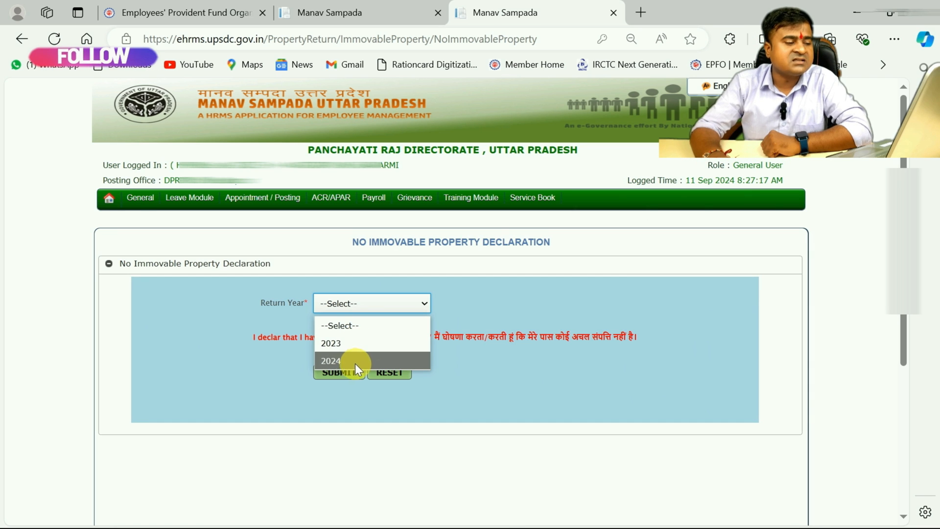
pyautogui.click(338, 360)
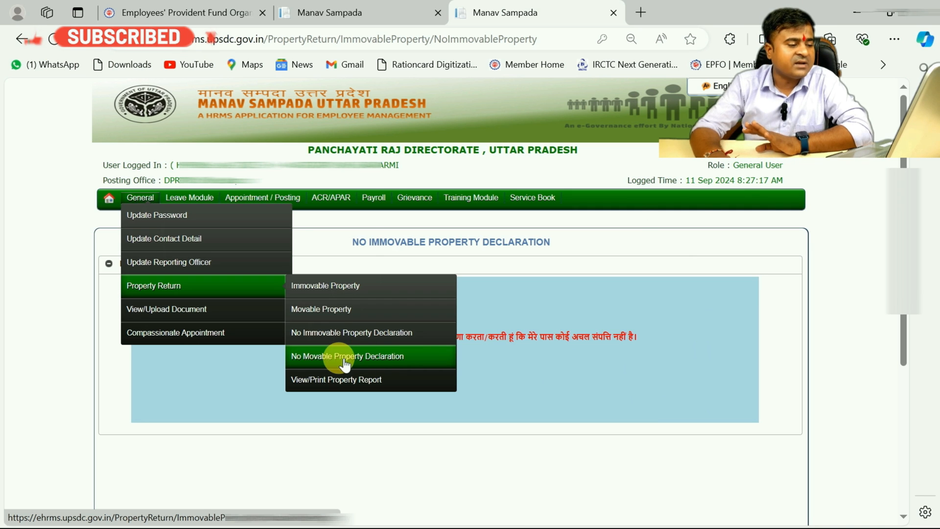
# Open the No Movable Property Declaration and set its return year to 2024
pyautogui.click(329, 360)
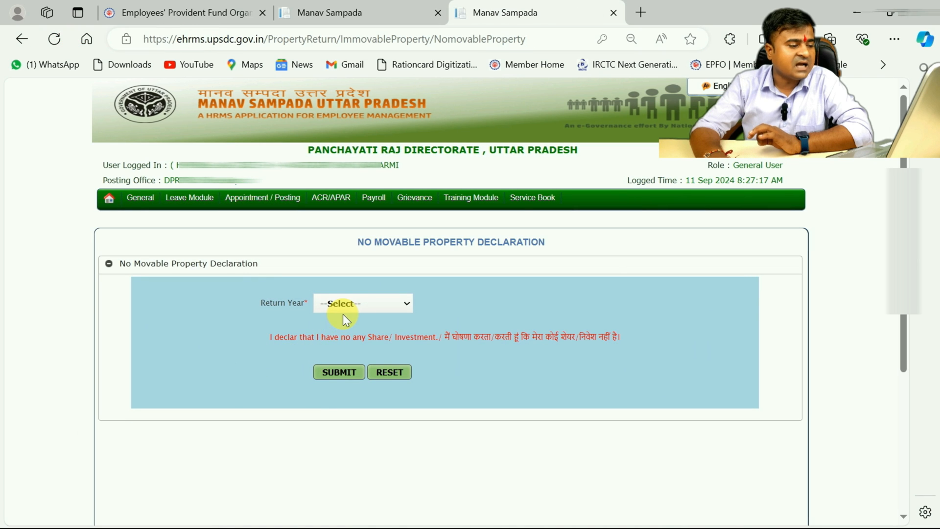
pyautogui.click(347, 306)
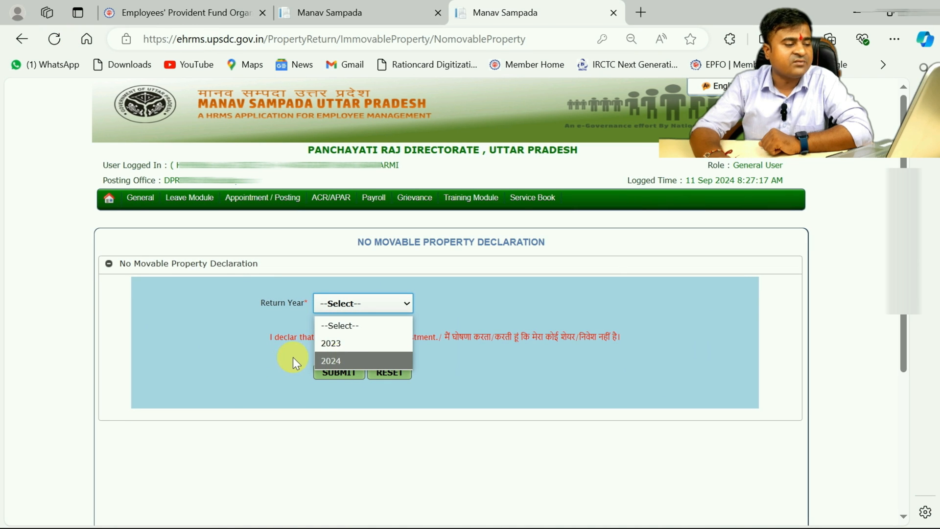
pyautogui.click(330, 360)
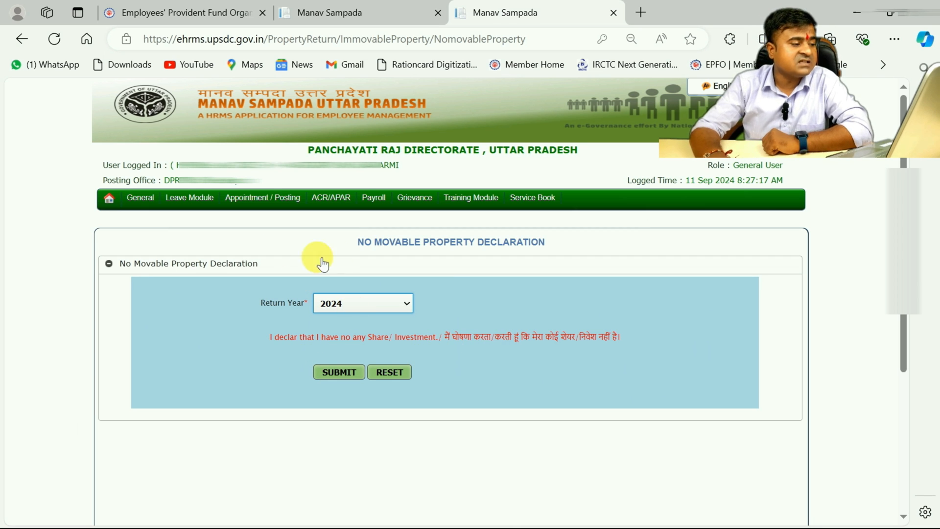
# Open the View/Print Property Report page and generate the final report for return year 2024
pyautogui.moveTo(156, 200)
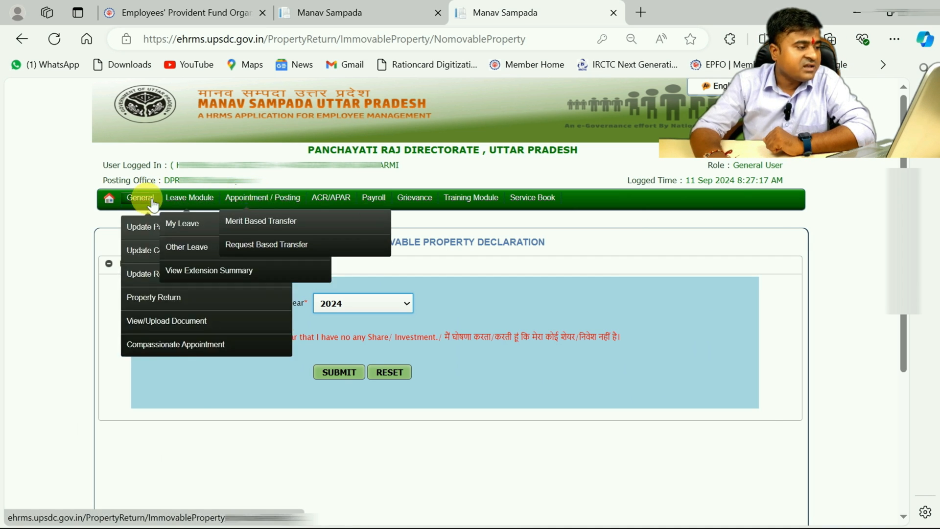
pyautogui.moveTo(147, 289)
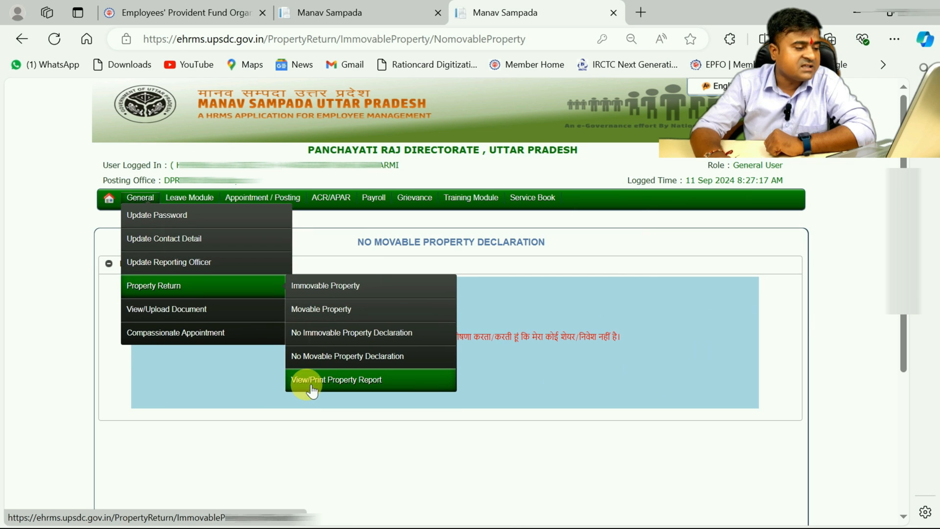
pyautogui.click(363, 387)
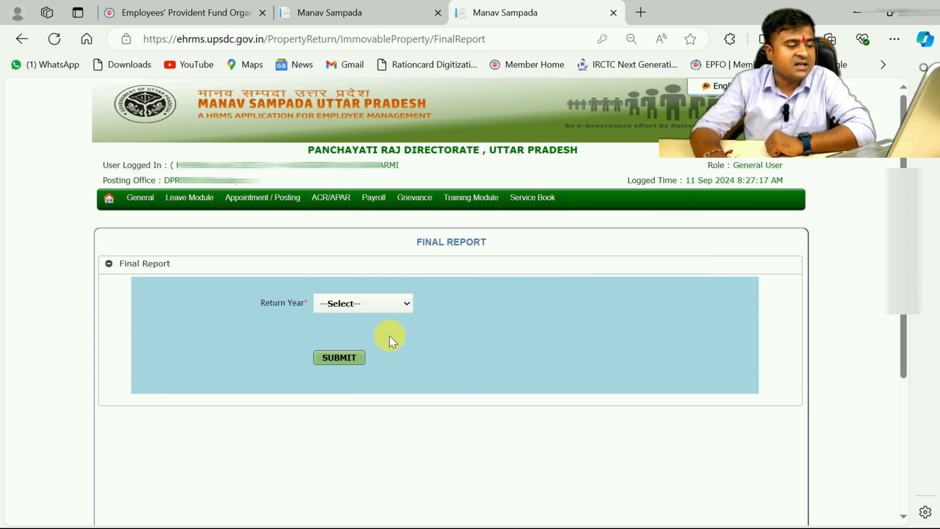
pyautogui.click(405, 308)
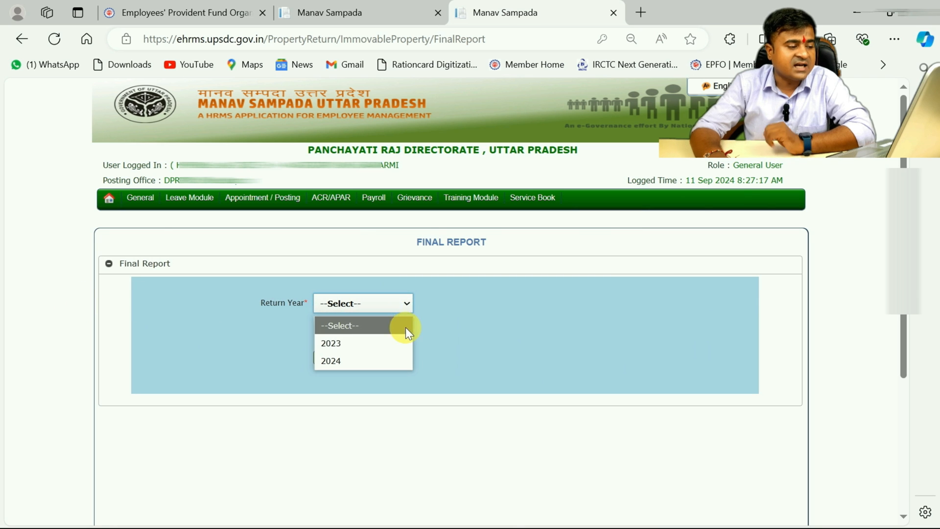
pyautogui.click(408, 341)
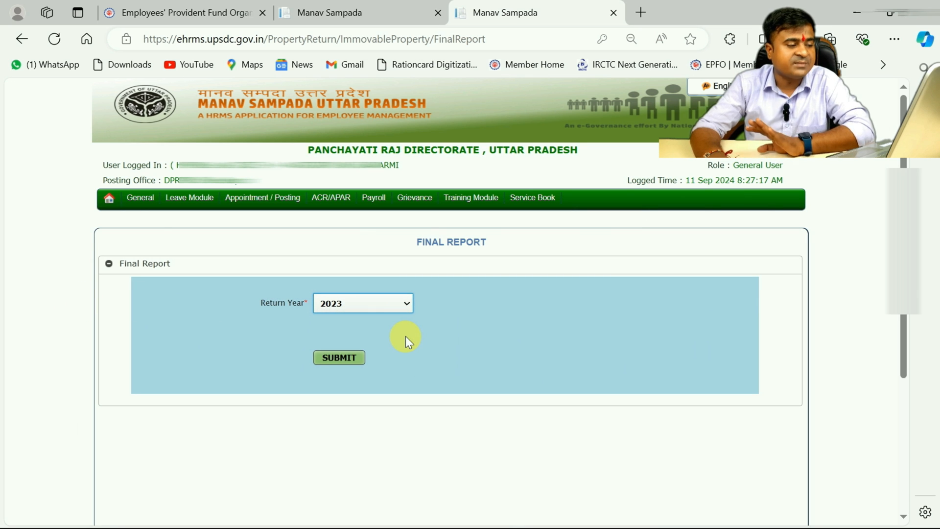
pyautogui.click(408, 301)
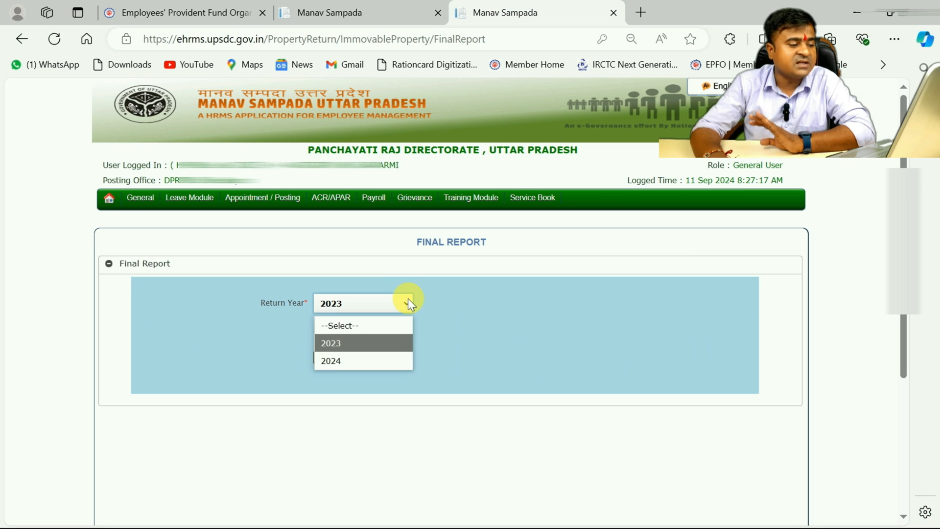
pyautogui.click(389, 361)
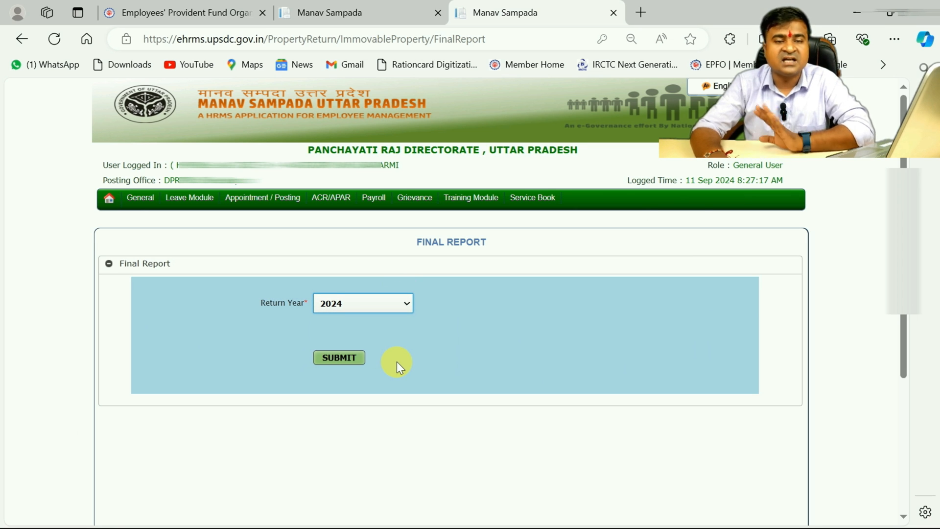
pyautogui.click(351, 359)
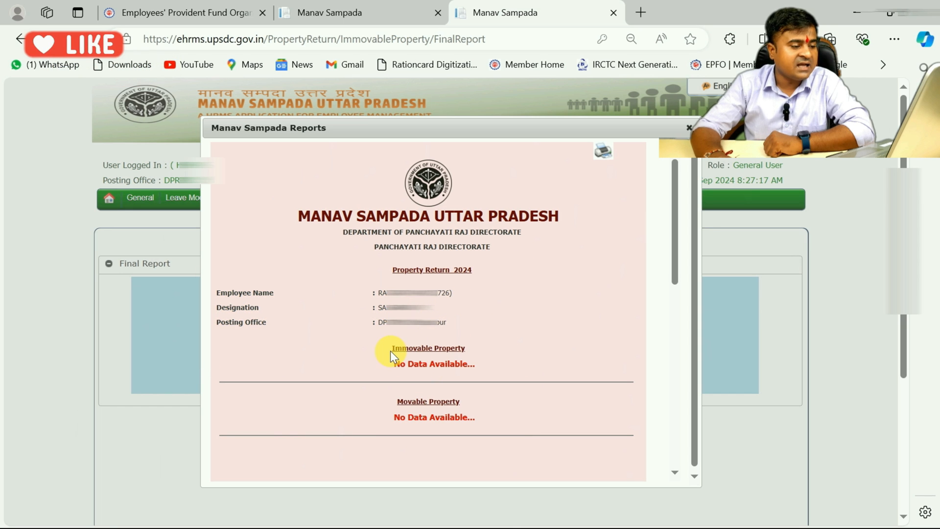
# Check the Immovable Property and Movable Property sections of the 2024 report, and close the report
pyautogui.moveTo(393, 365); pyautogui.dragTo(480, 365)
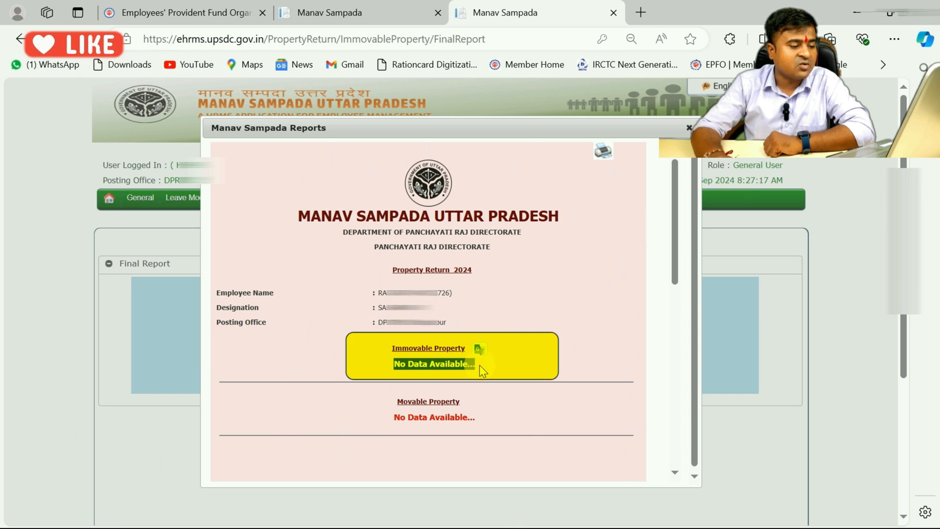
pyautogui.moveTo(390, 417); pyautogui.dragTo(479, 417)
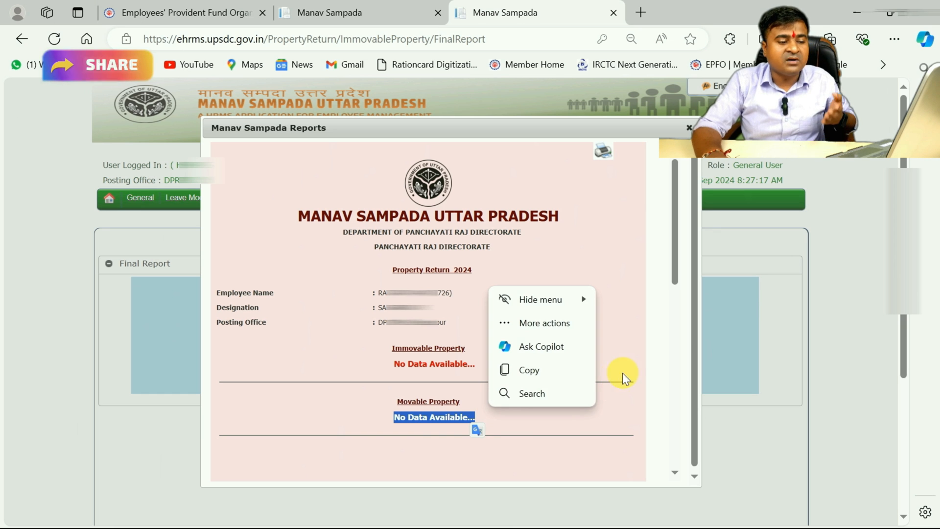
pyautogui.click(635, 358)
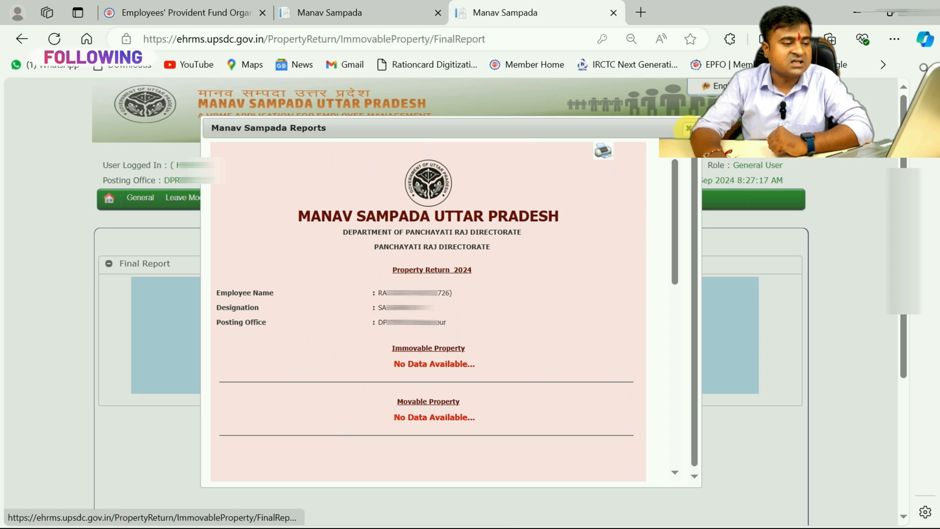
pyautogui.click(688, 128)
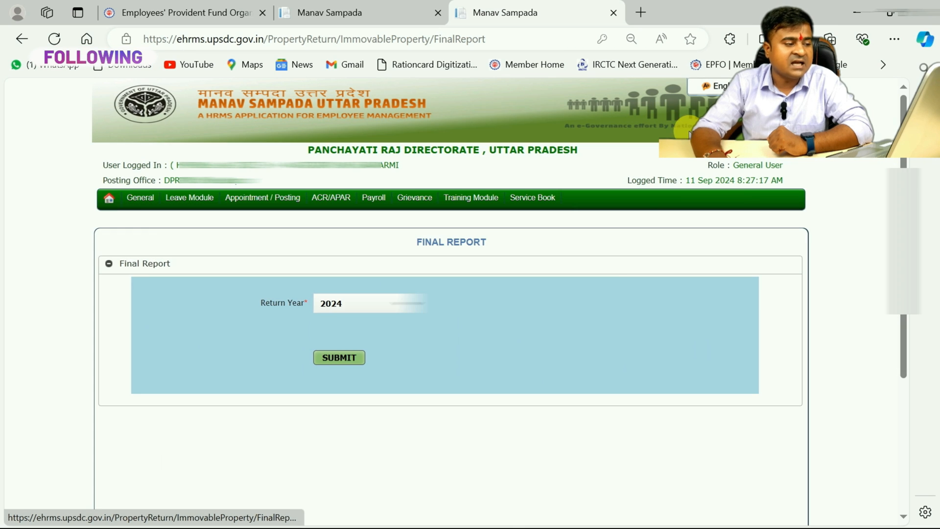
# Generate the final property report for return year 2023
pyautogui.click(398, 303)
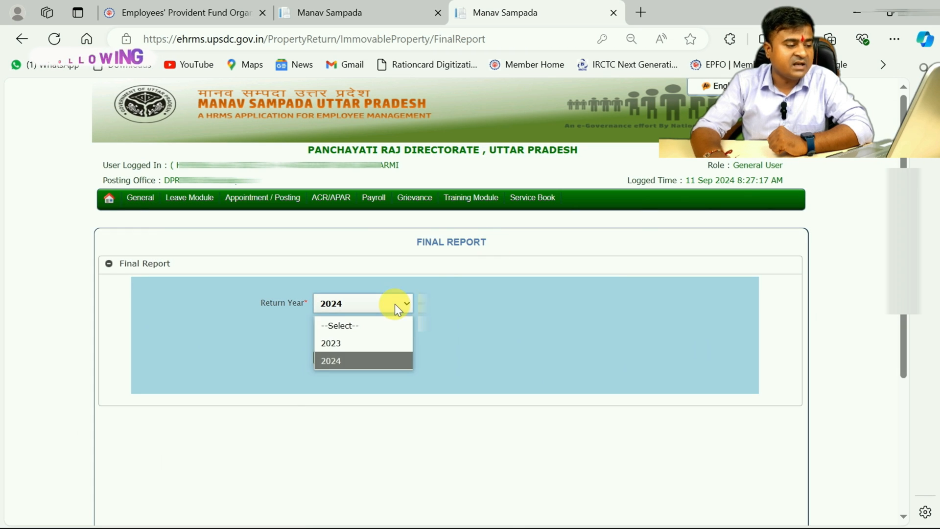
pyautogui.click(378, 342)
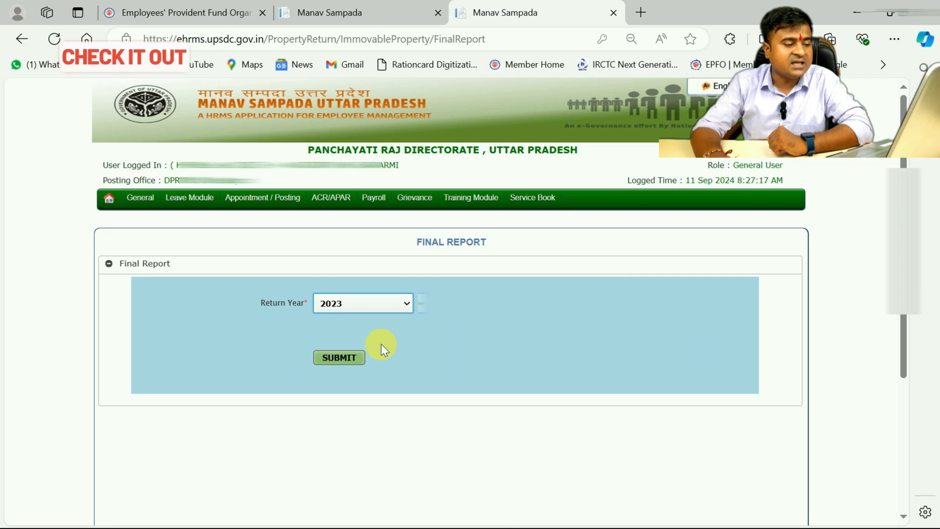
pyautogui.click(340, 360)
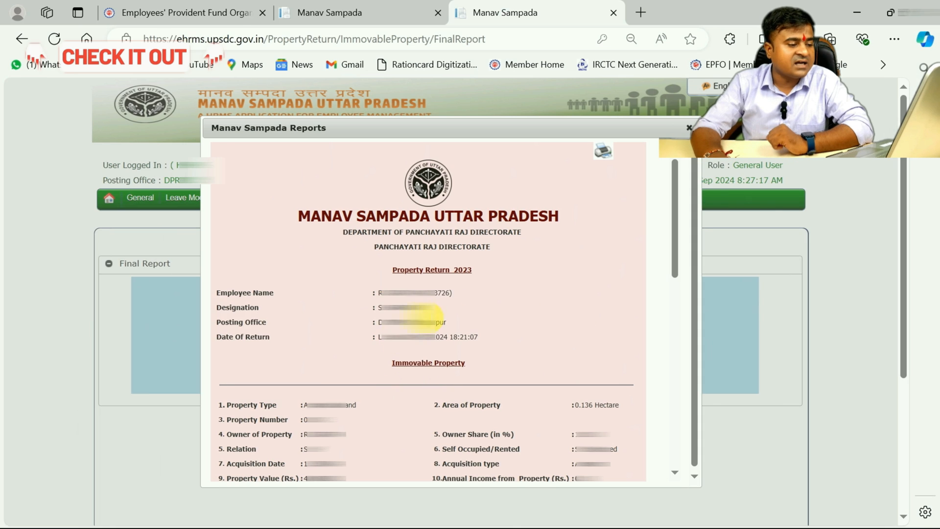
# Examine the Immovable Property section of the 2023 report, including the area, occupancy and property value
pyautogui.moveTo(387, 367); pyautogui.dragTo(468, 363)
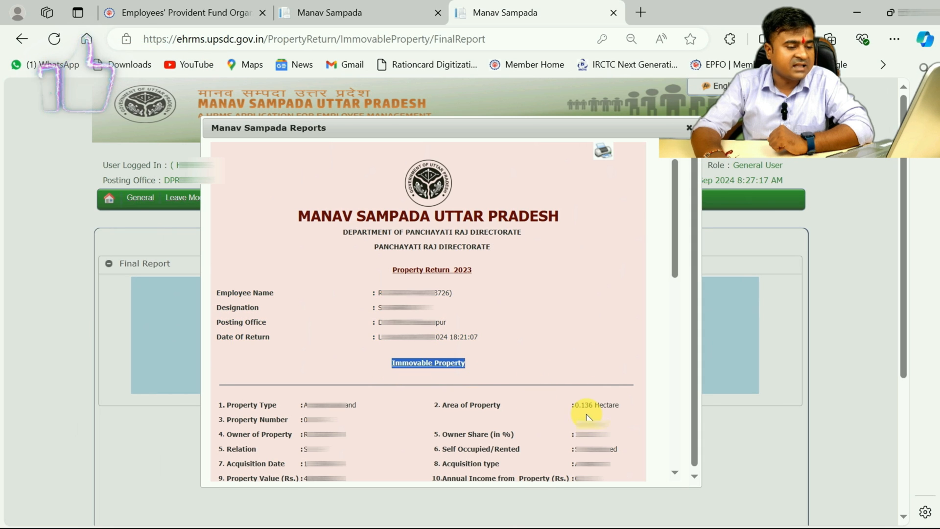
pyautogui.moveTo(579, 407); pyautogui.dragTo(625, 415)
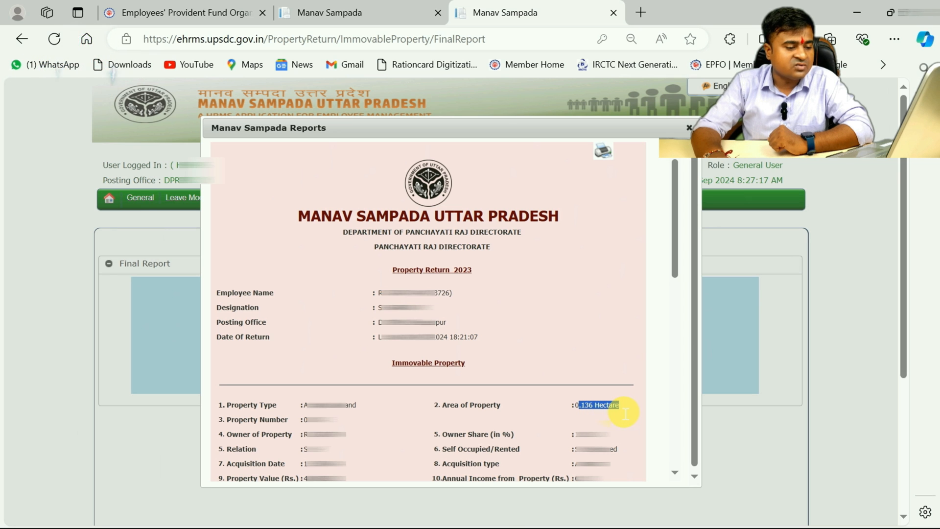
pyautogui.click(576, 419)
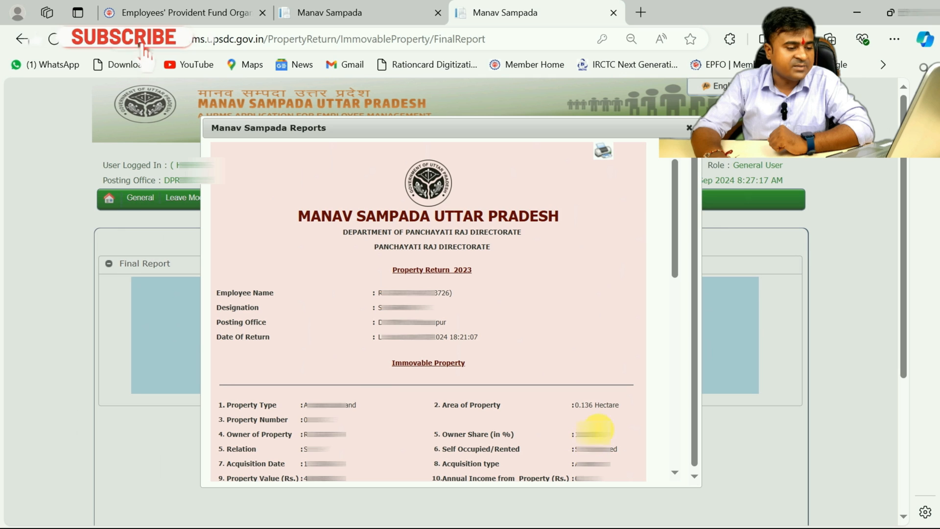
pyautogui.moveTo(578, 452); pyautogui.dragTo(609, 454)
pyautogui.click(620, 444)
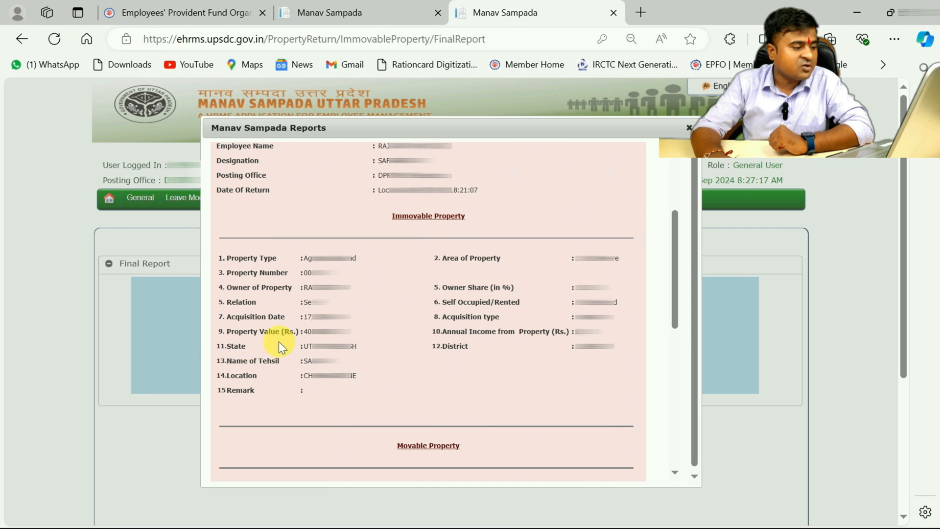
pyautogui.moveTo(305, 332); pyautogui.dragTo(352, 341)
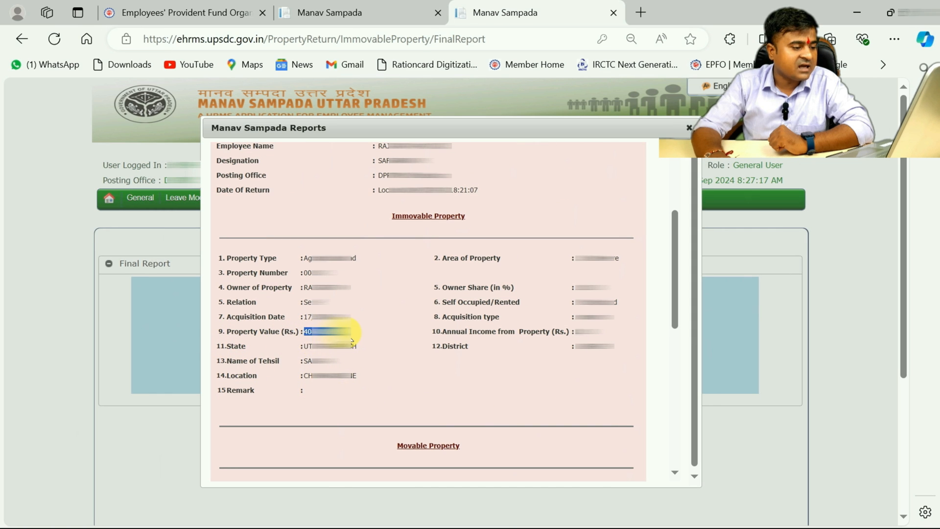
pyautogui.click(295, 342)
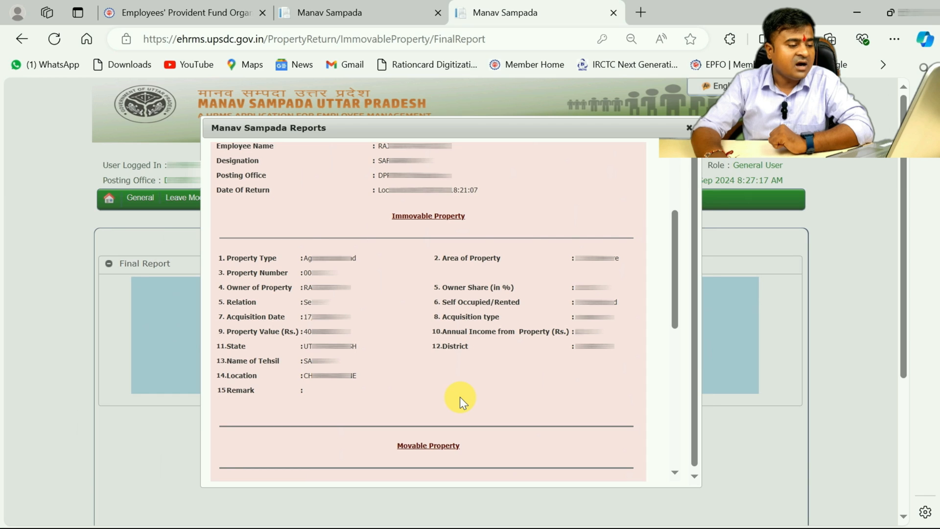
# Review the Movable Property entries in the 2023 report, including their dates of purchase
pyautogui.scroll(-5, 460, 396)
pyautogui.scroll(-1, 459, 396)
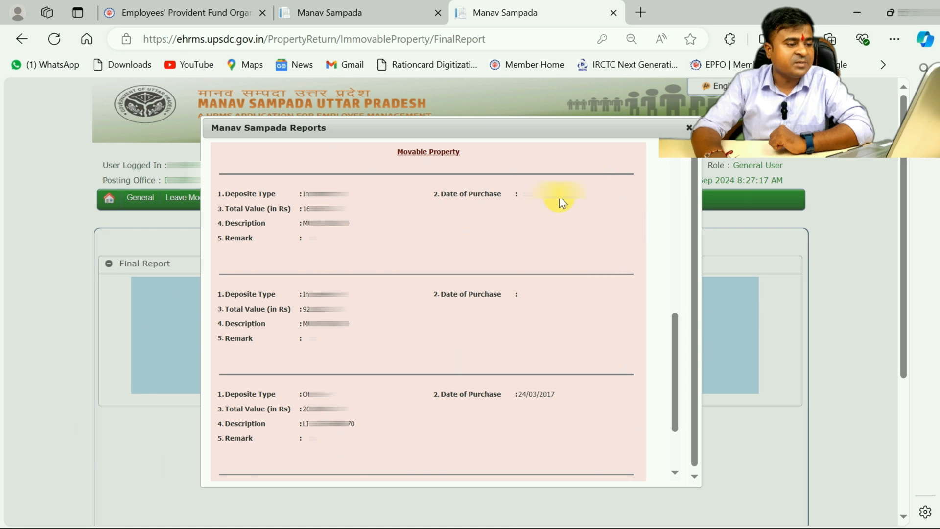
pyautogui.click(547, 296)
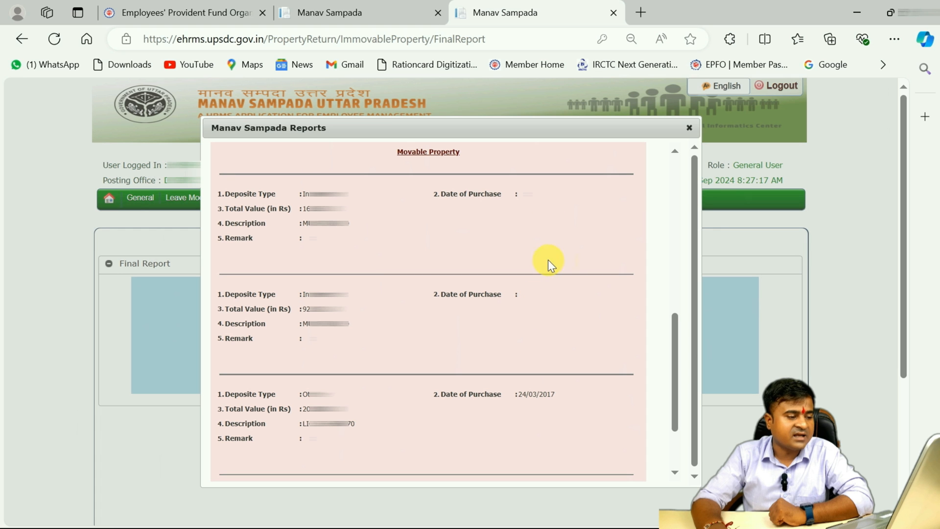
pyautogui.scroll(-2, 399, 380)
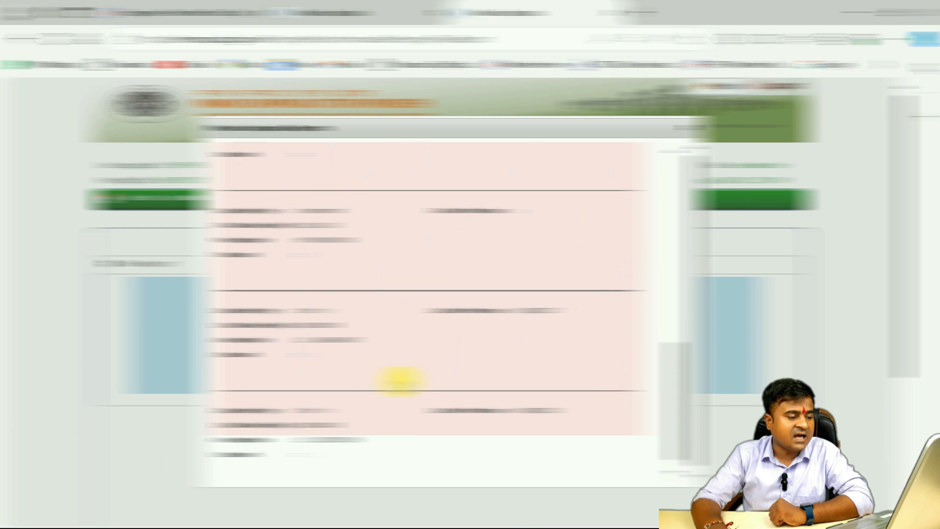